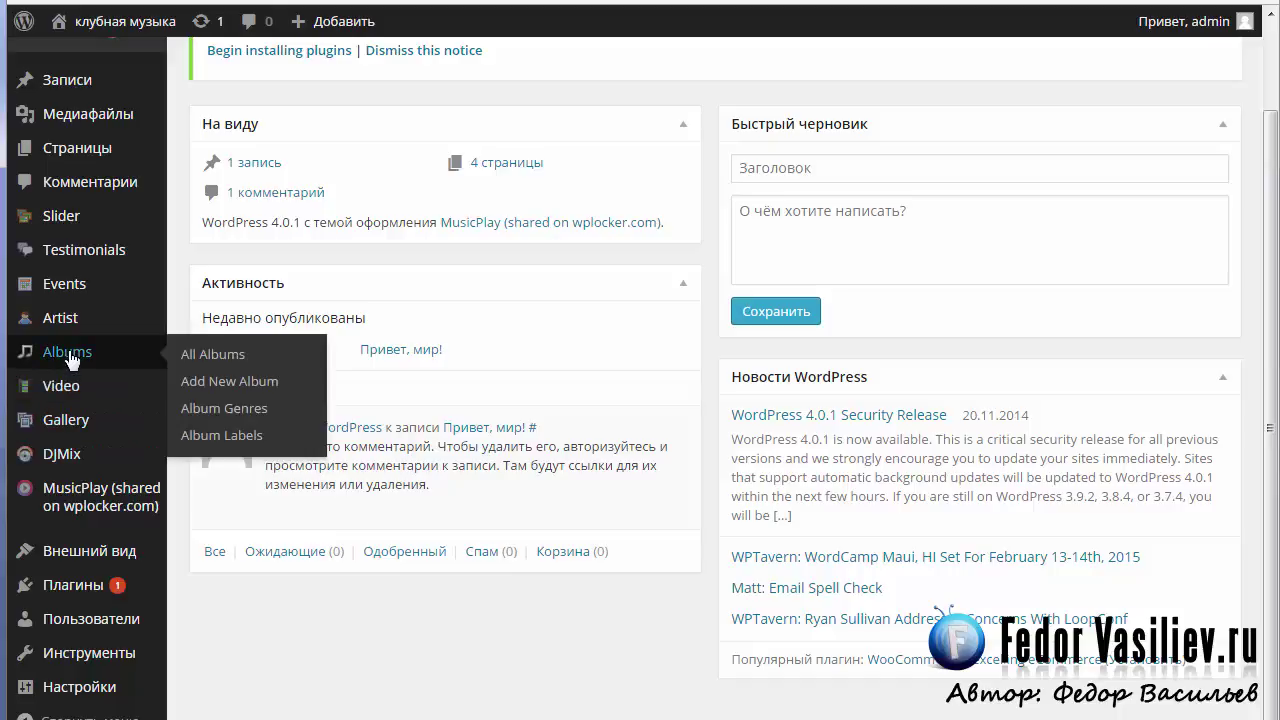
Add an album genre named "Попса" in the Album Genres section.
left_click(234, 409)
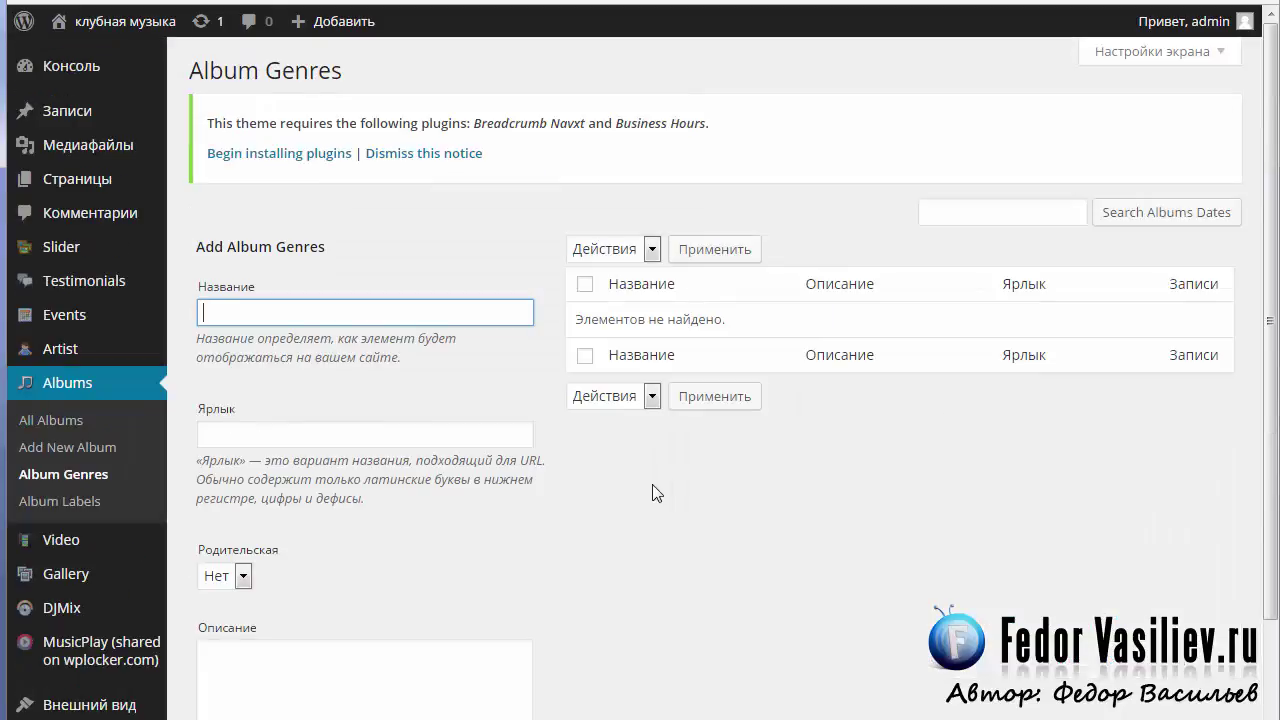
scroll(697, 392, "down", 1)
scroll(697, 392, "up", 1)
left_click(310, 311)
double_click(283, 311)
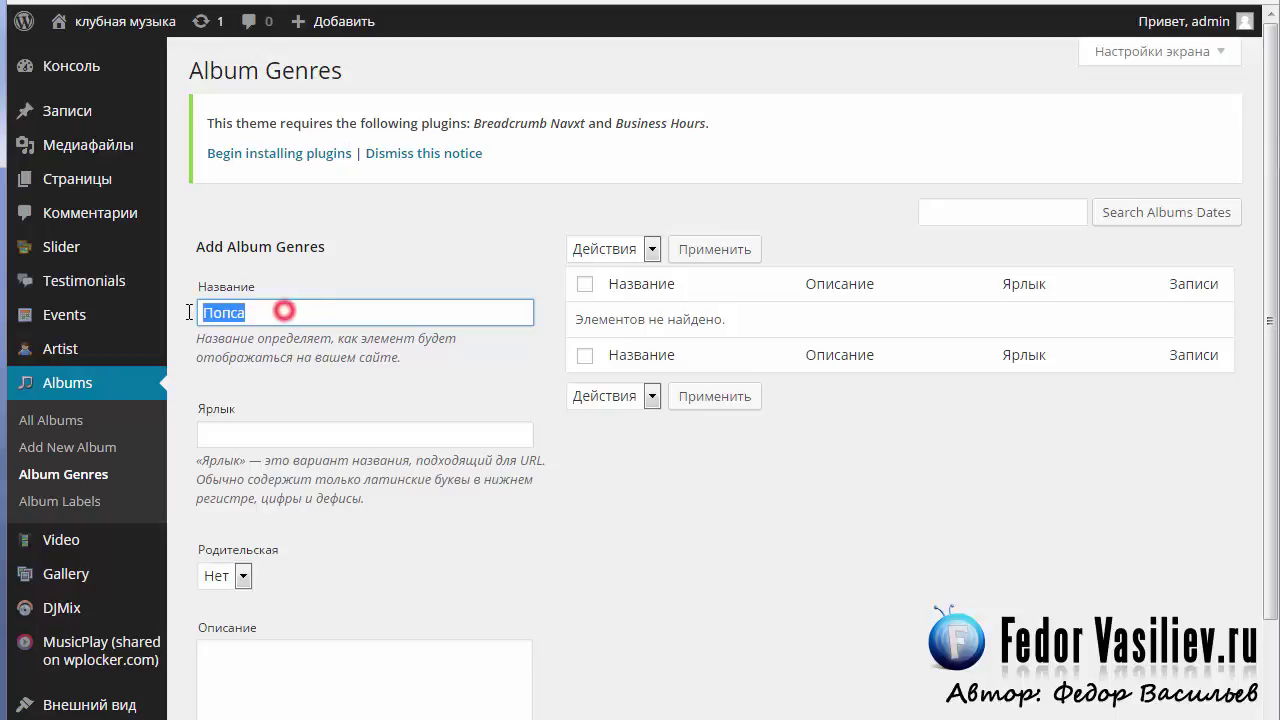
left_click(265, 310)
scroll(325, 304, "down", 2)
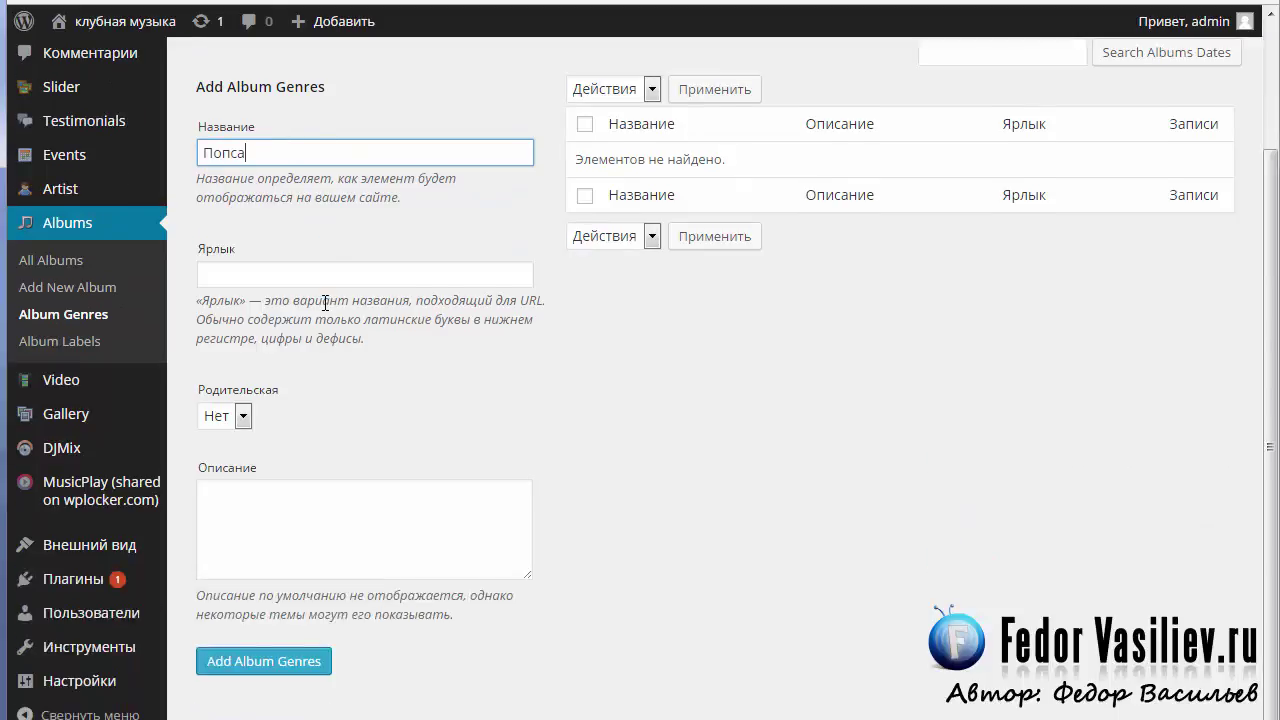
left_click(246, 661)
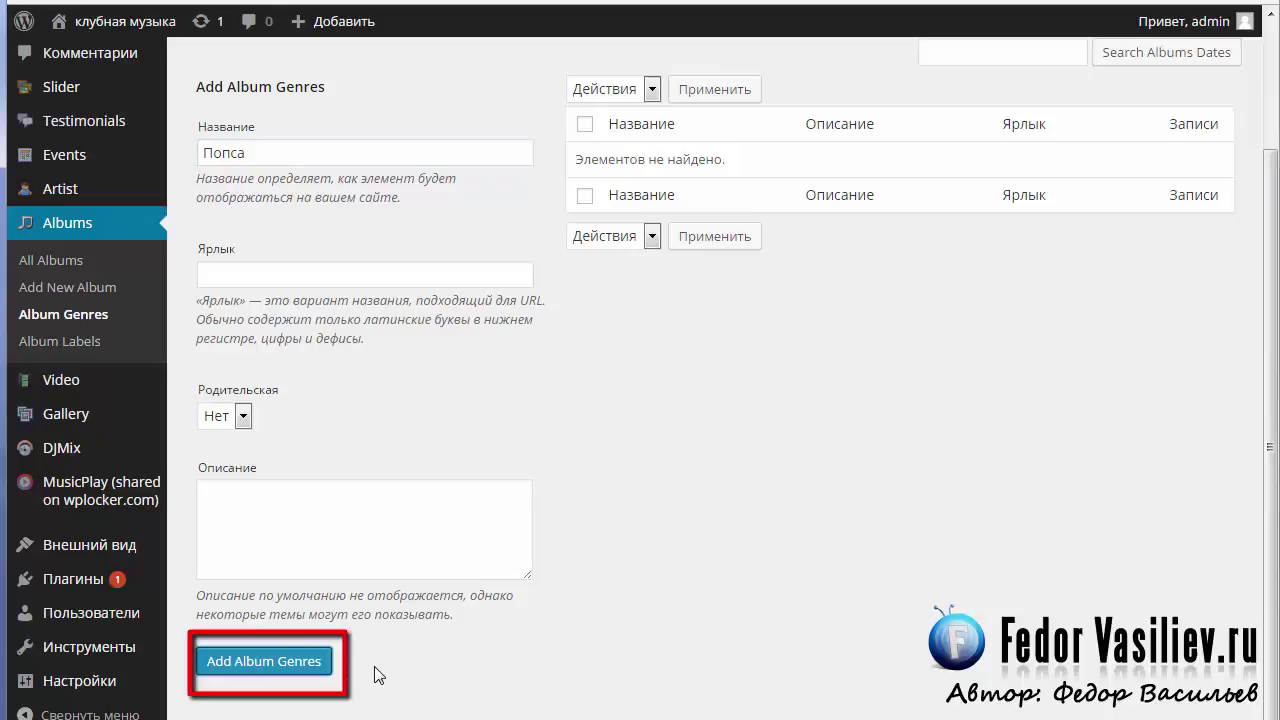
Add a second album genre named "Клубная музыка".
scroll(555, 587, "up", 2)
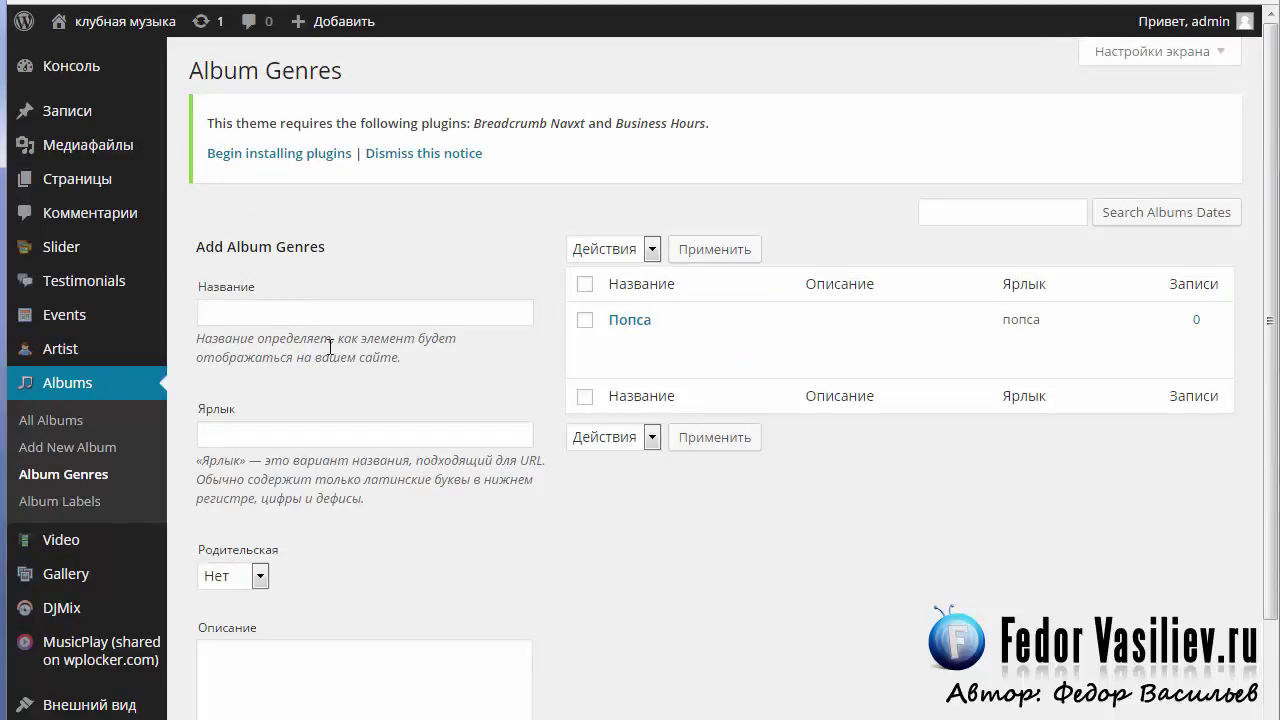
left_click(281, 313)
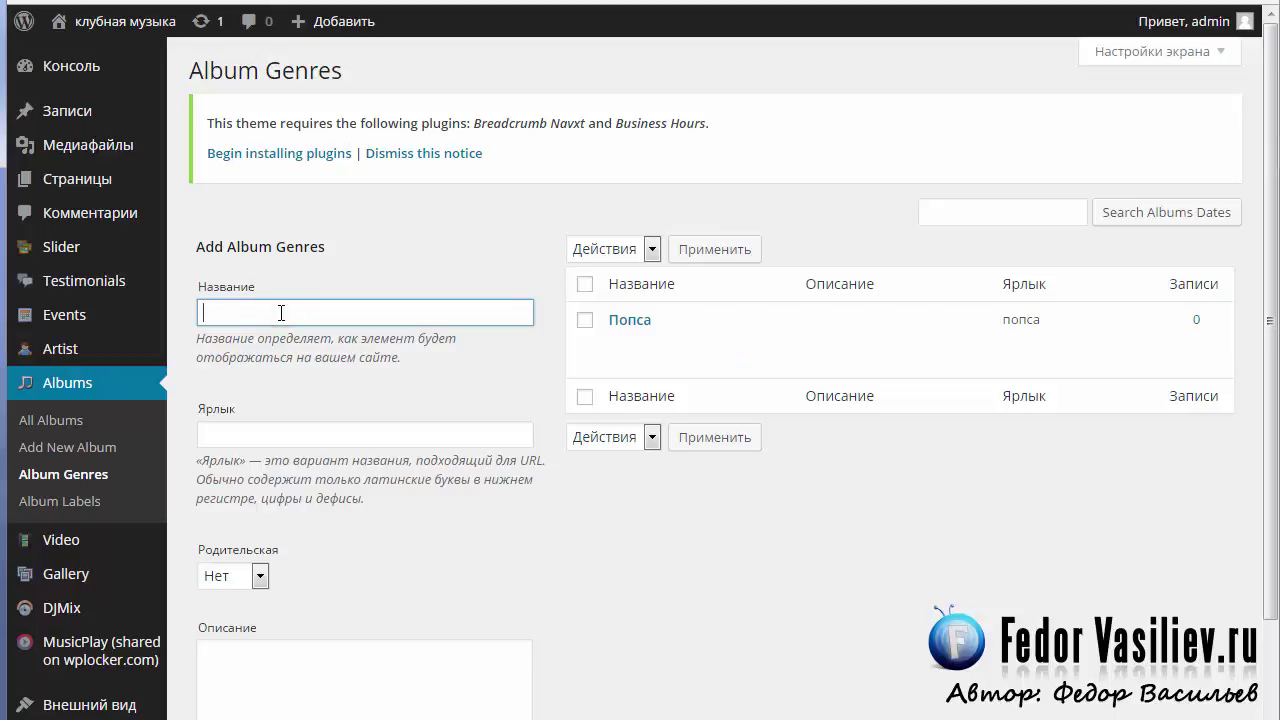
type("Клубная музыка")
scroll(285, 310, "down", 2)
left_click(264, 662)
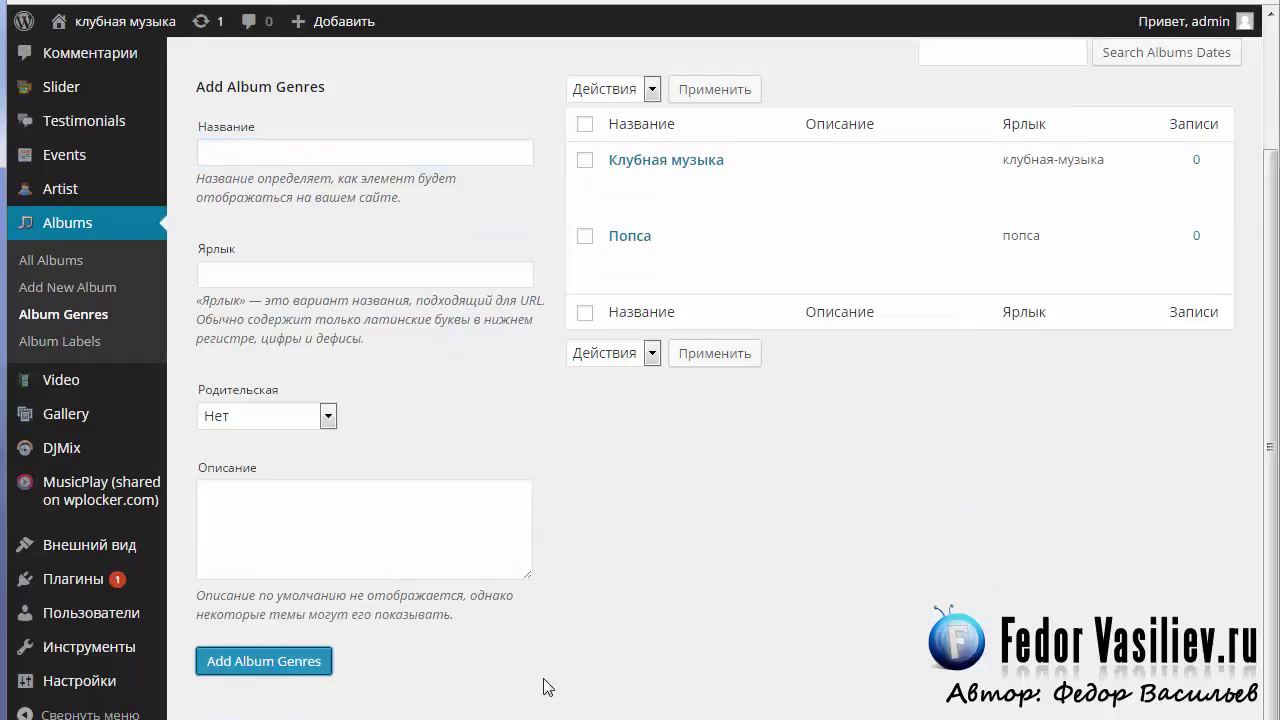
scroll(552, 686, "up", 2)
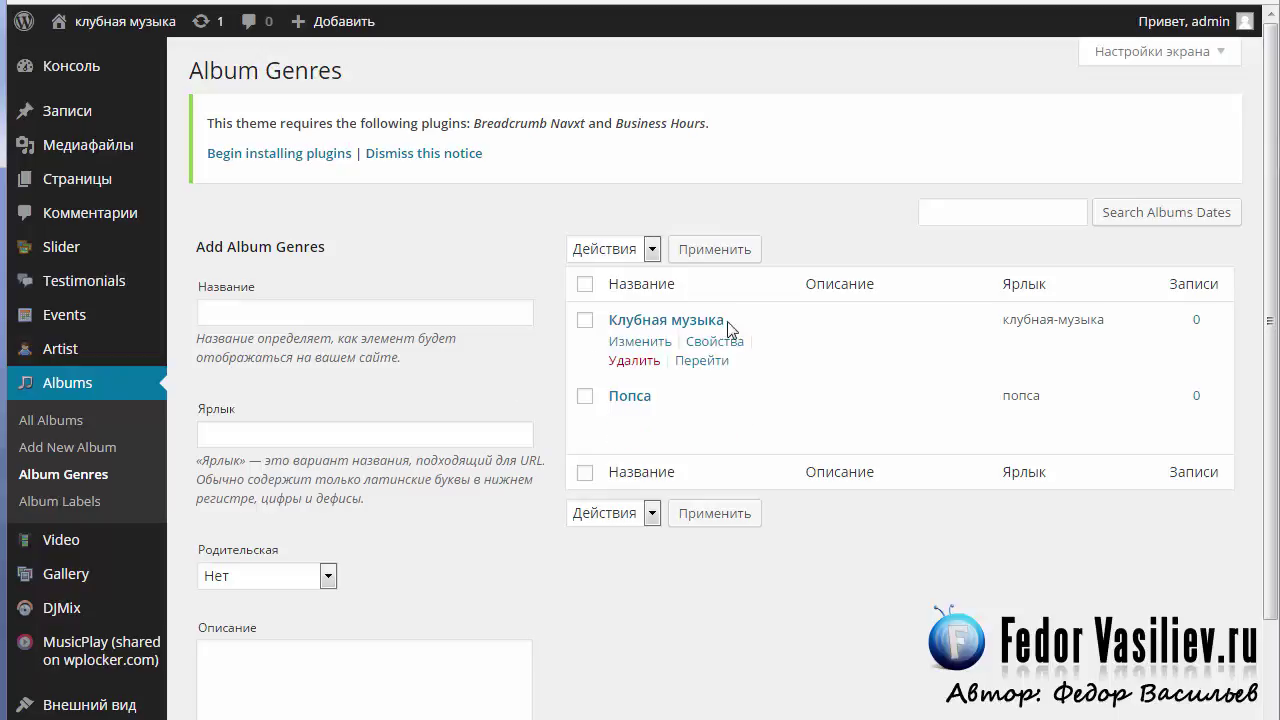
scroll(386, 378, "down", 1)
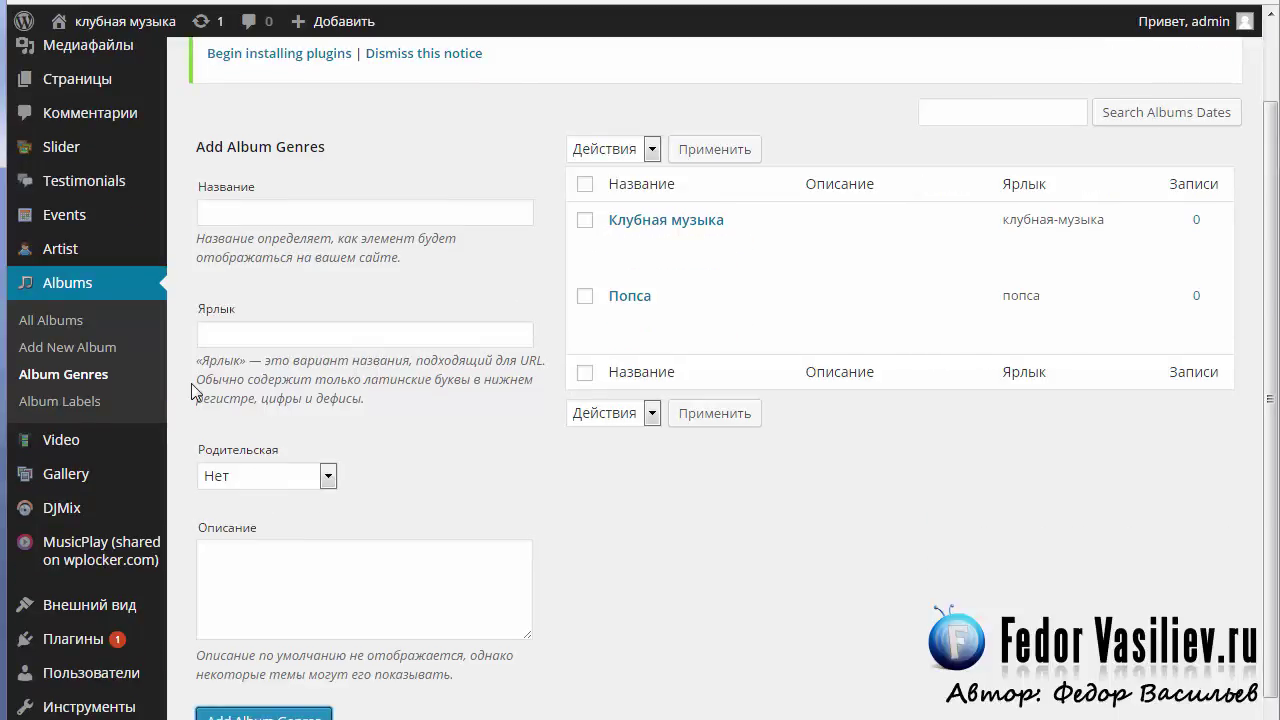
Start a new album and move the "Миниатюра записи" box above the "Опубликовать" box.
left_click(45, 321)
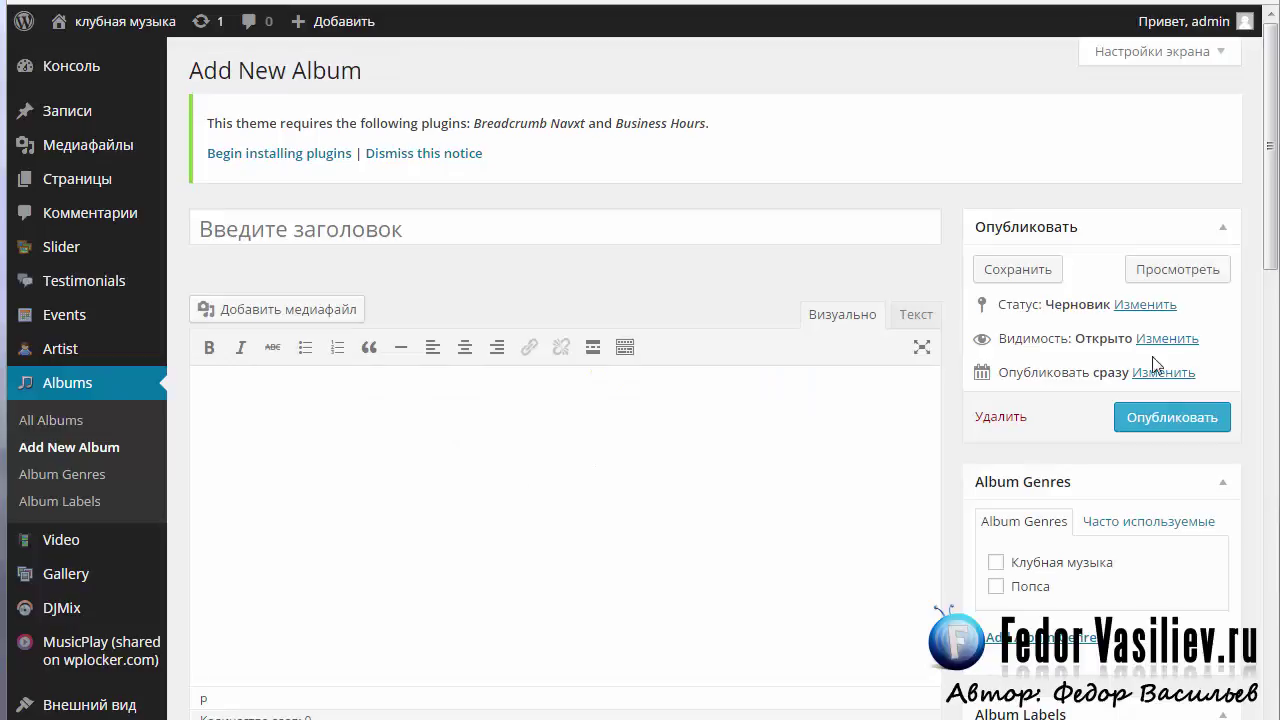
left_click_drag(1270, 237, 1270, 443)
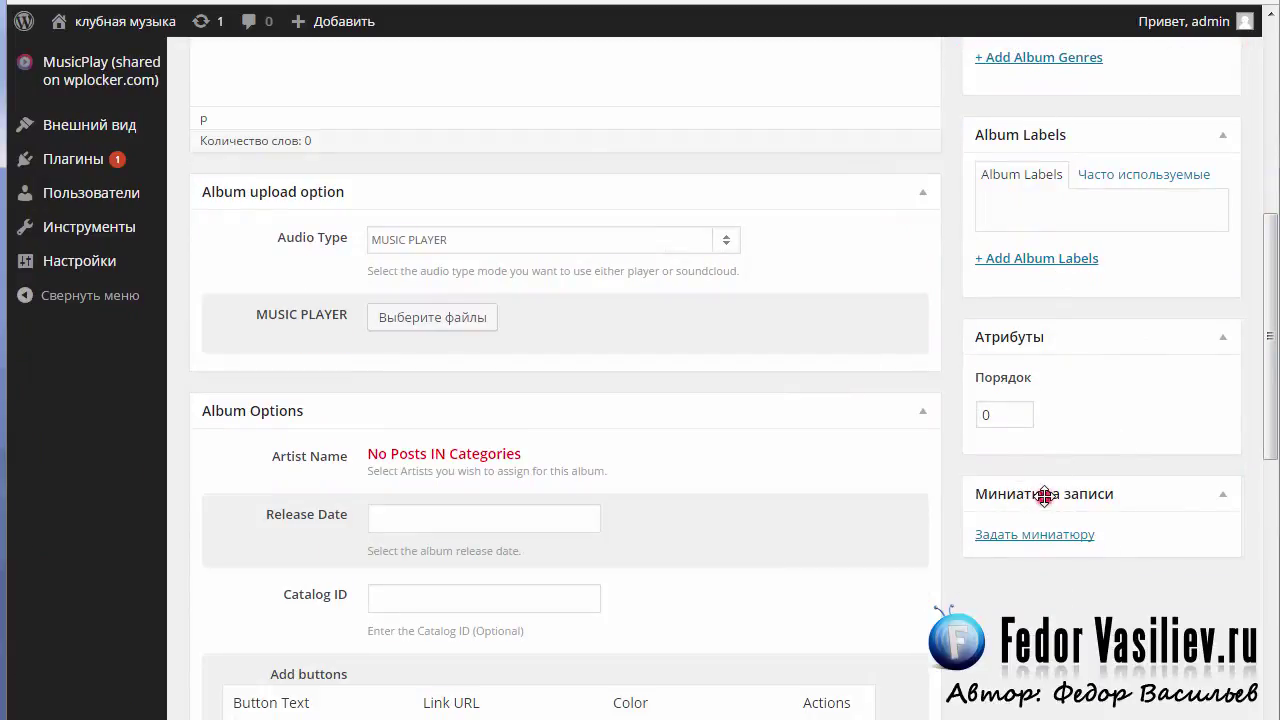
left_click_drag(1044, 495, 1046, 220)
scroll(1043, 405, "up", 2)
scroll(1030, 300, "up", 4)
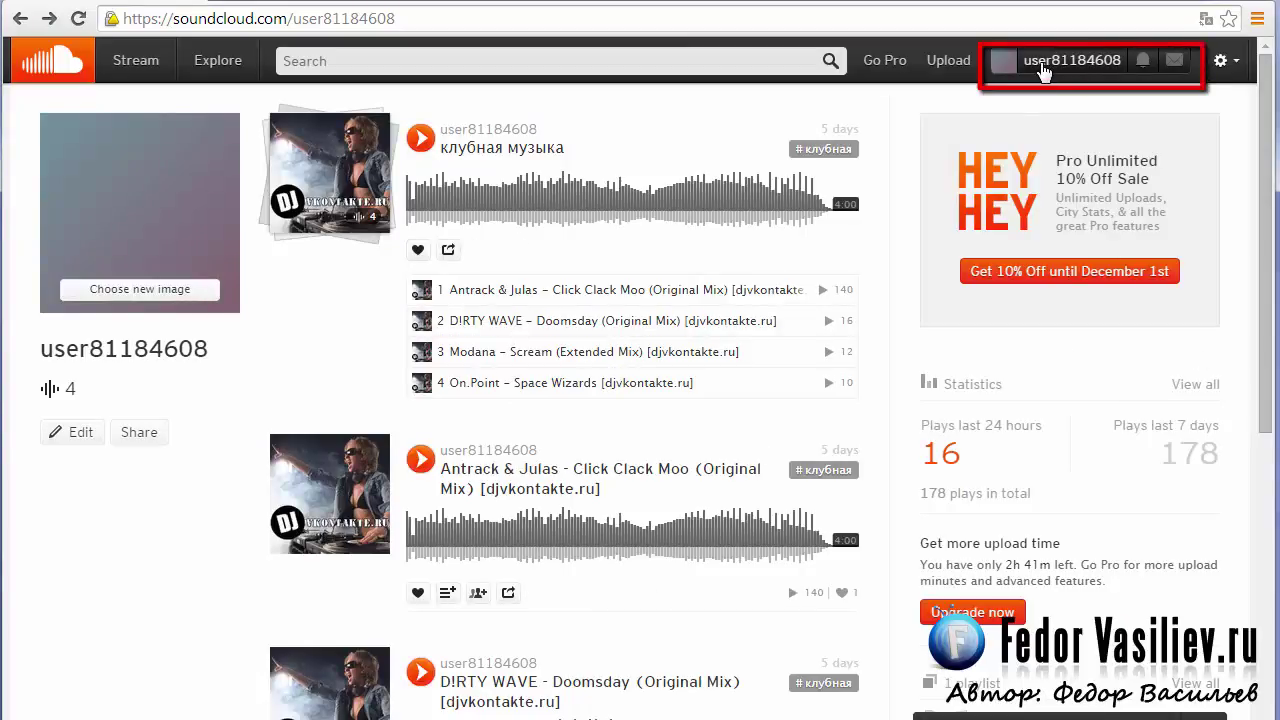
Copy the track title "Antrack & Julas - Click Clack Moo (Original Mix) [djvkontakte.ru]" from the SoundCloud profile into the new WordPress album's title.
left_click(1045, 68)
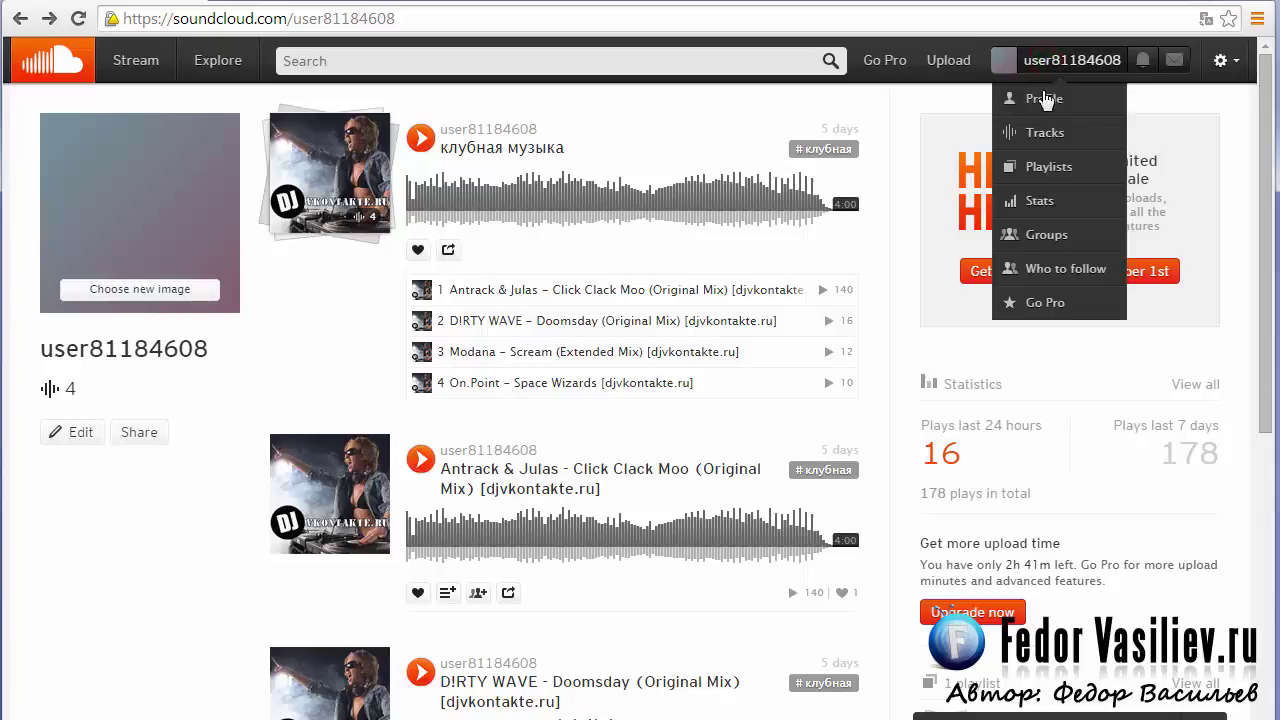
scroll(1049, 123, "down", 5)
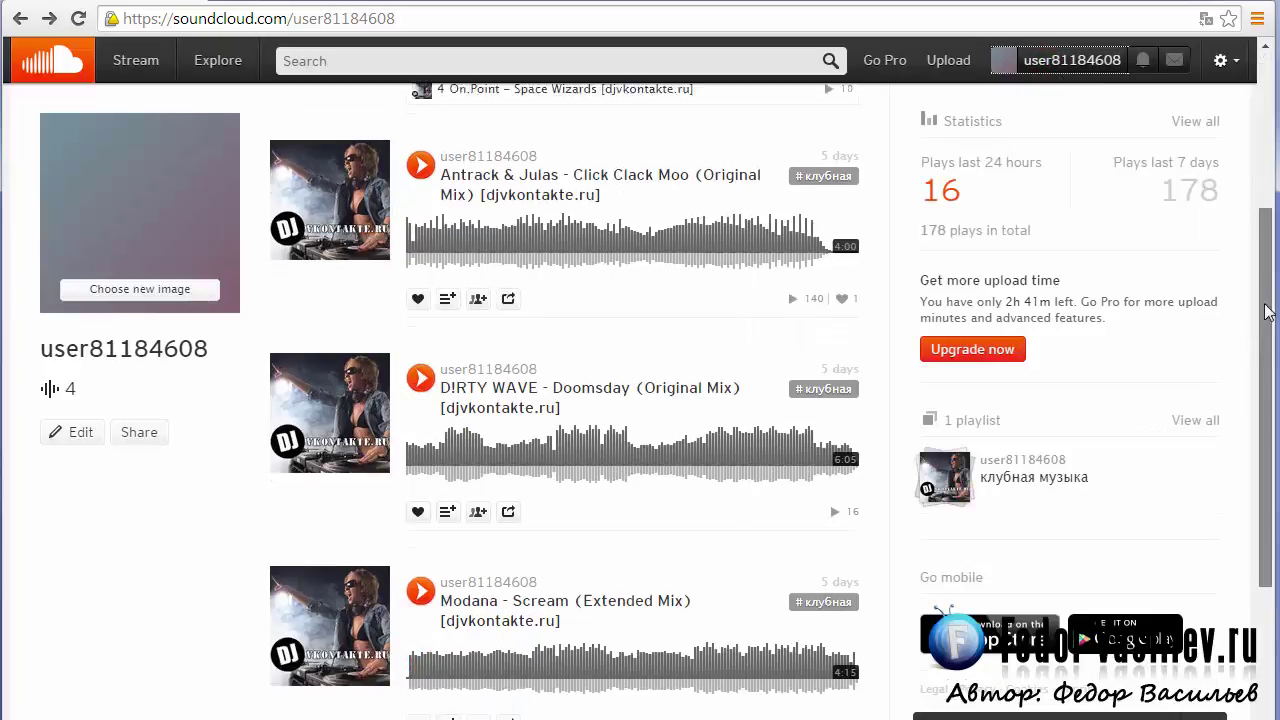
scroll(618, 168, "up", 3)
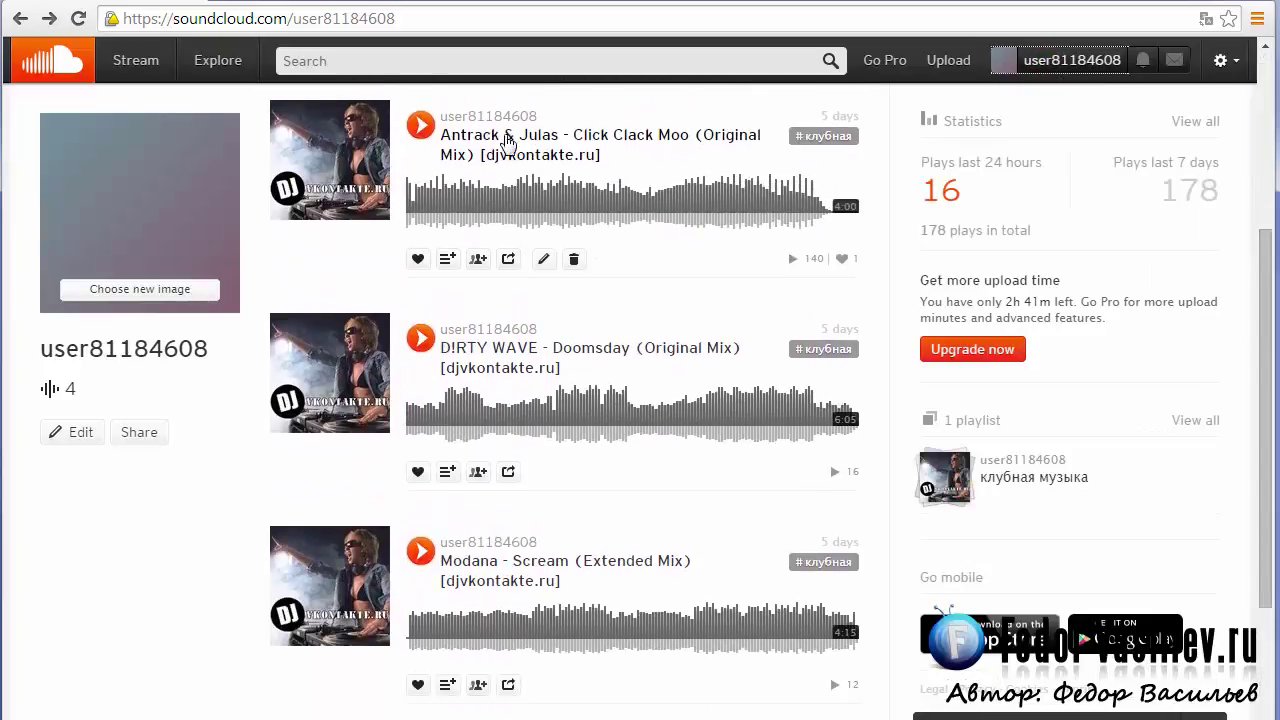
left_click_drag(618, 168, 600, 160)
triple_click(596, 165)
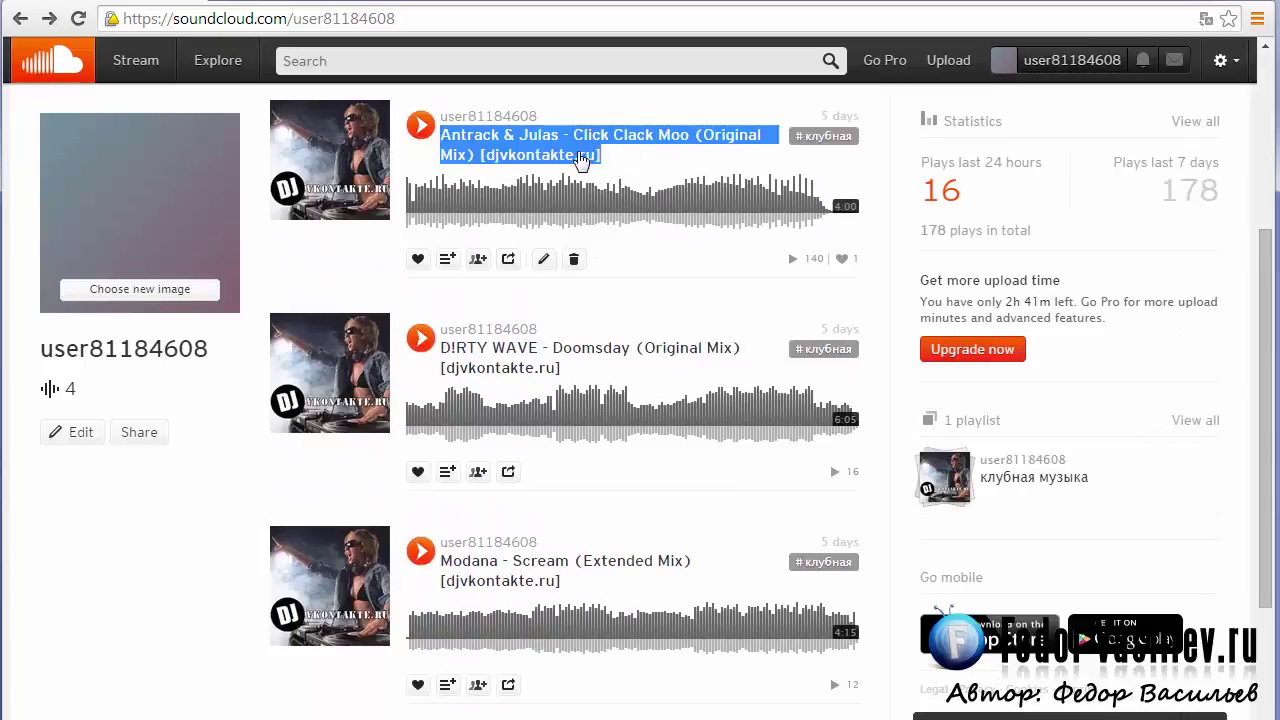
right_click(588, 162)
left_click(621, 280)
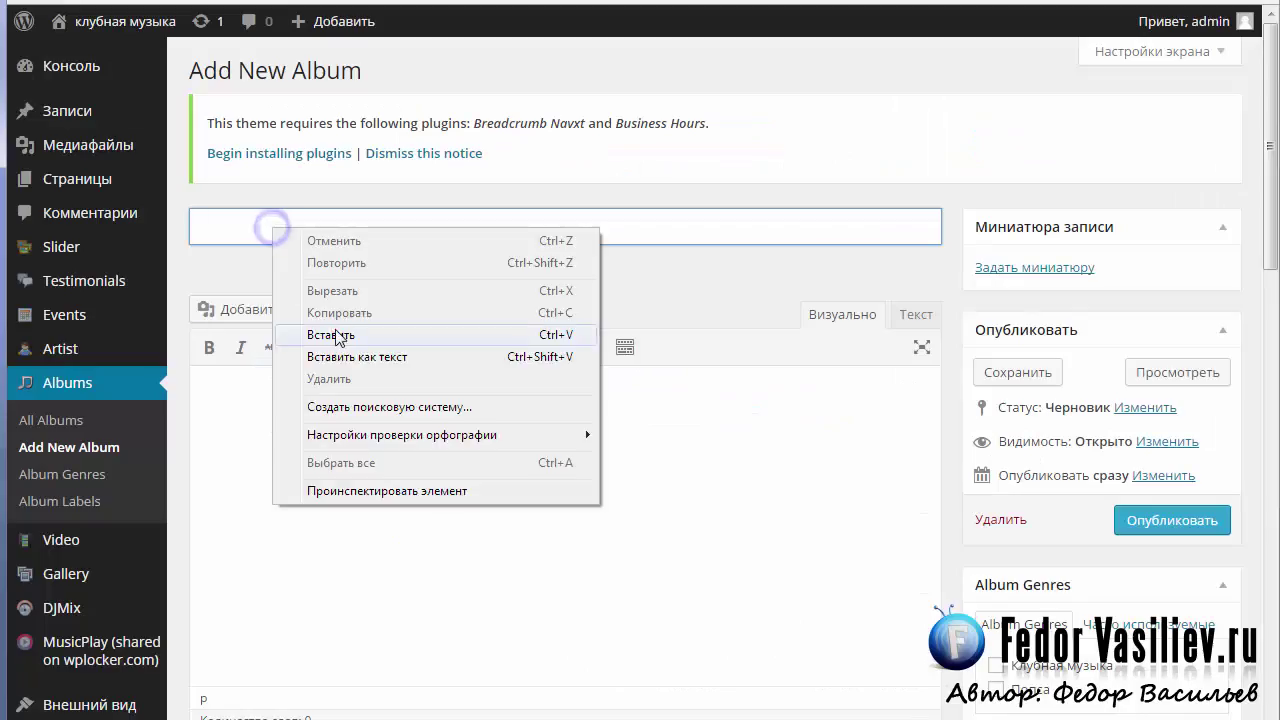
left_click(336, 332)
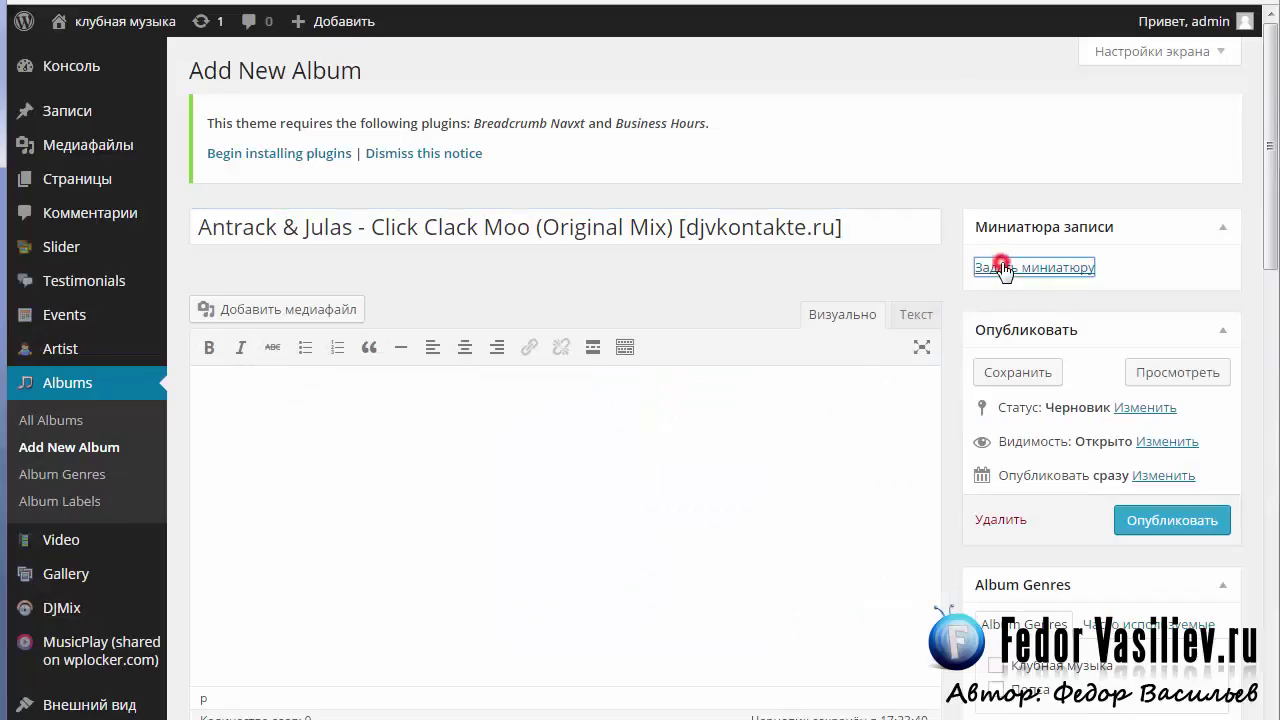
Set the turntable image "Без-имени-2.jpg" from the media library as the album's thumbnail.
left_click(1000, 266)
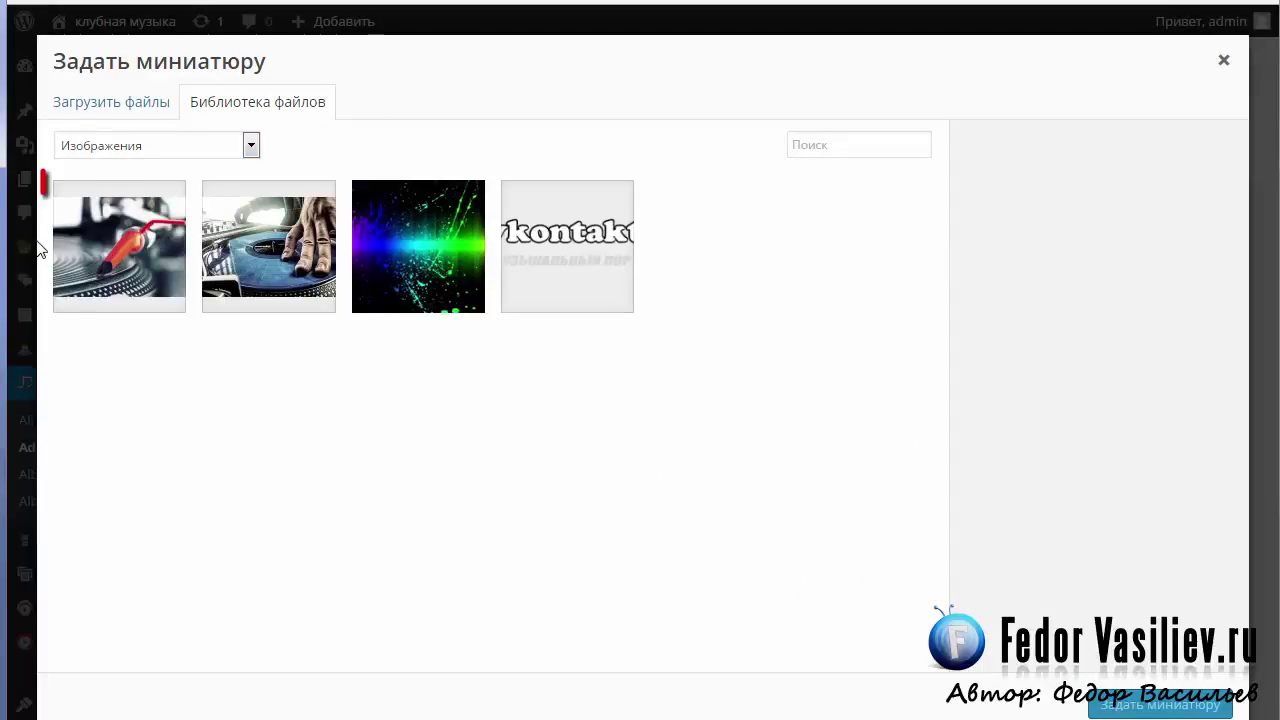
left_click(145, 268)
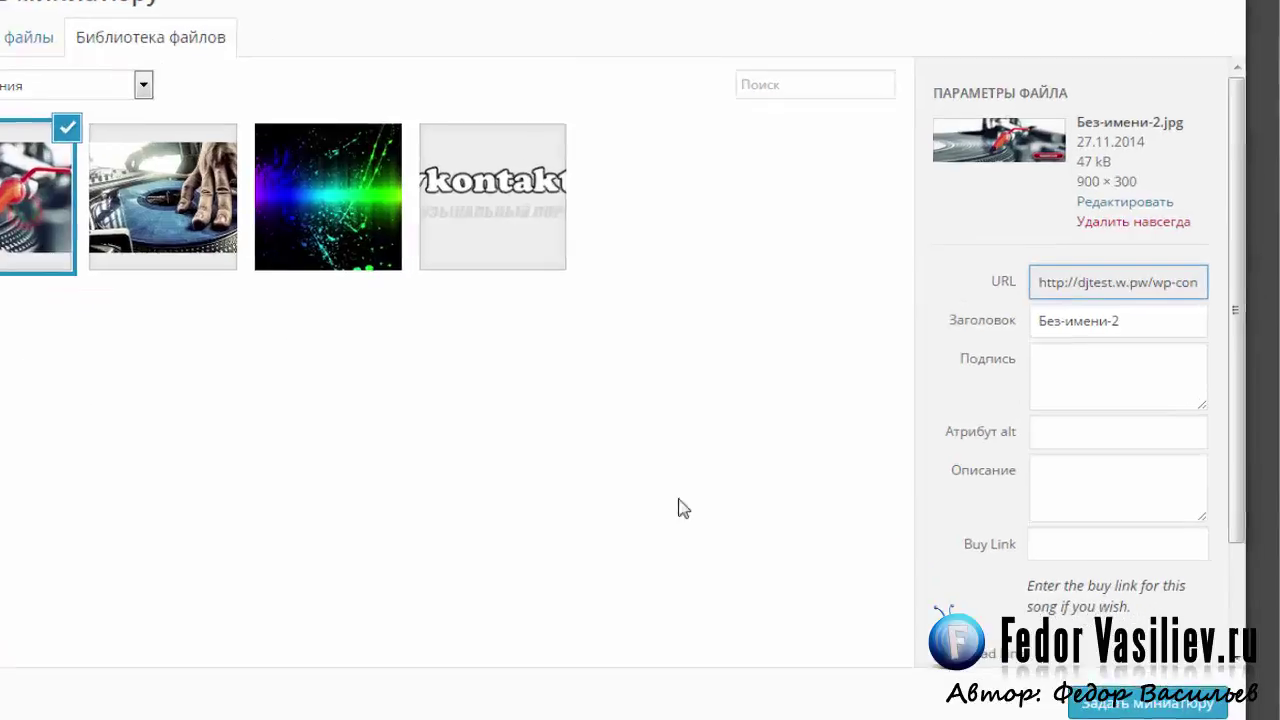
left_click(1160, 704)
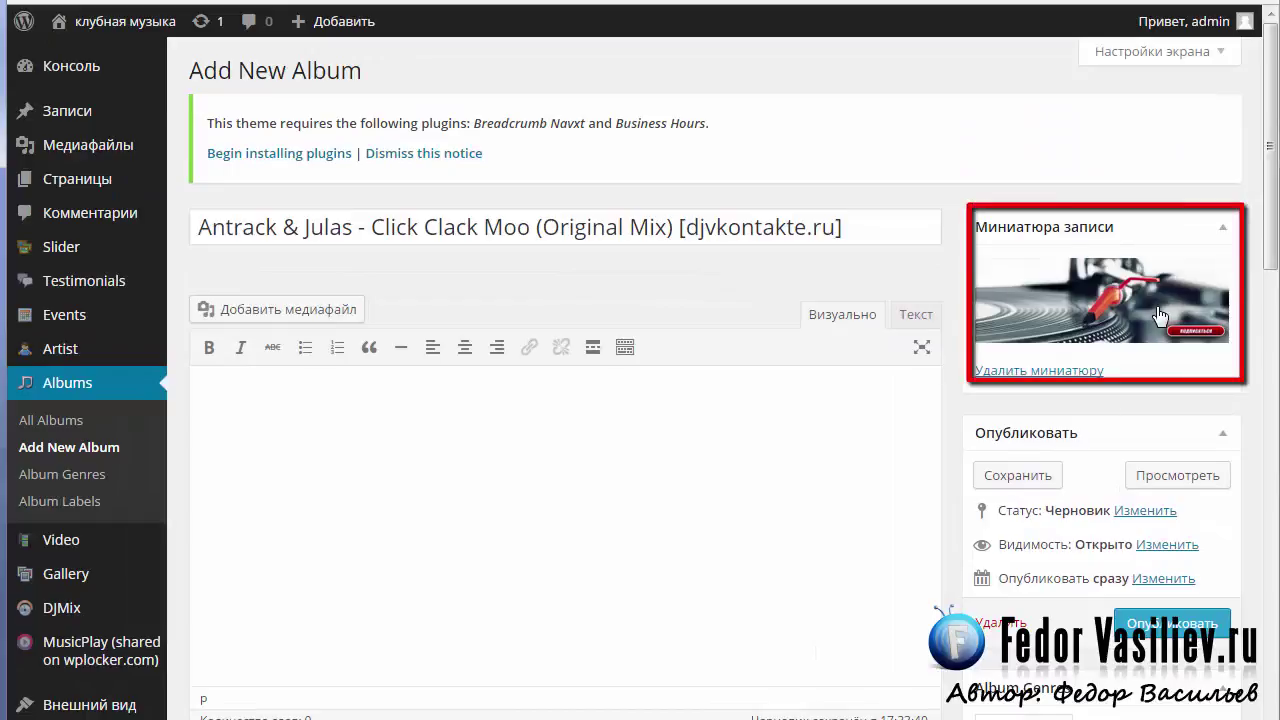
Assign the album to the "Клубная музыка" genre and set its Audio Type to SOUNDCLOUD.
left_click_drag(1272, 248, 1272, 386)
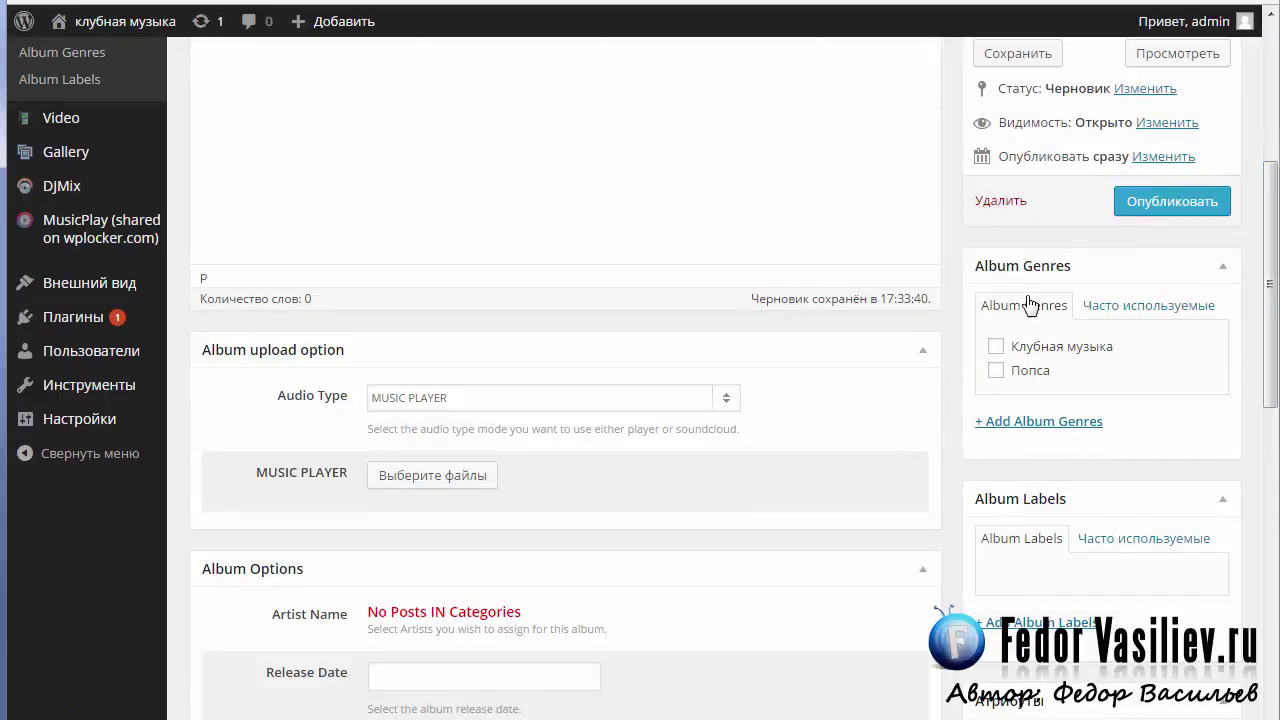
left_click(996, 346)
left_click_drag(1268, 405, 1268, 478)
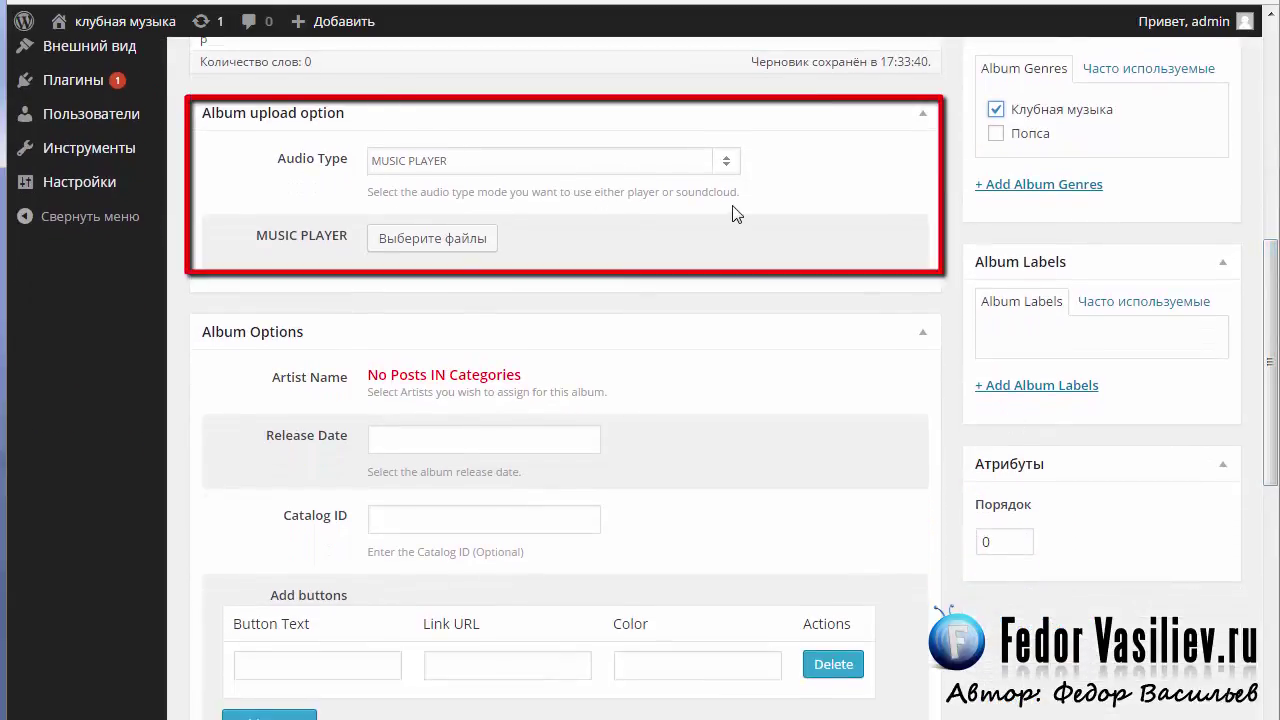
left_click(726, 162)
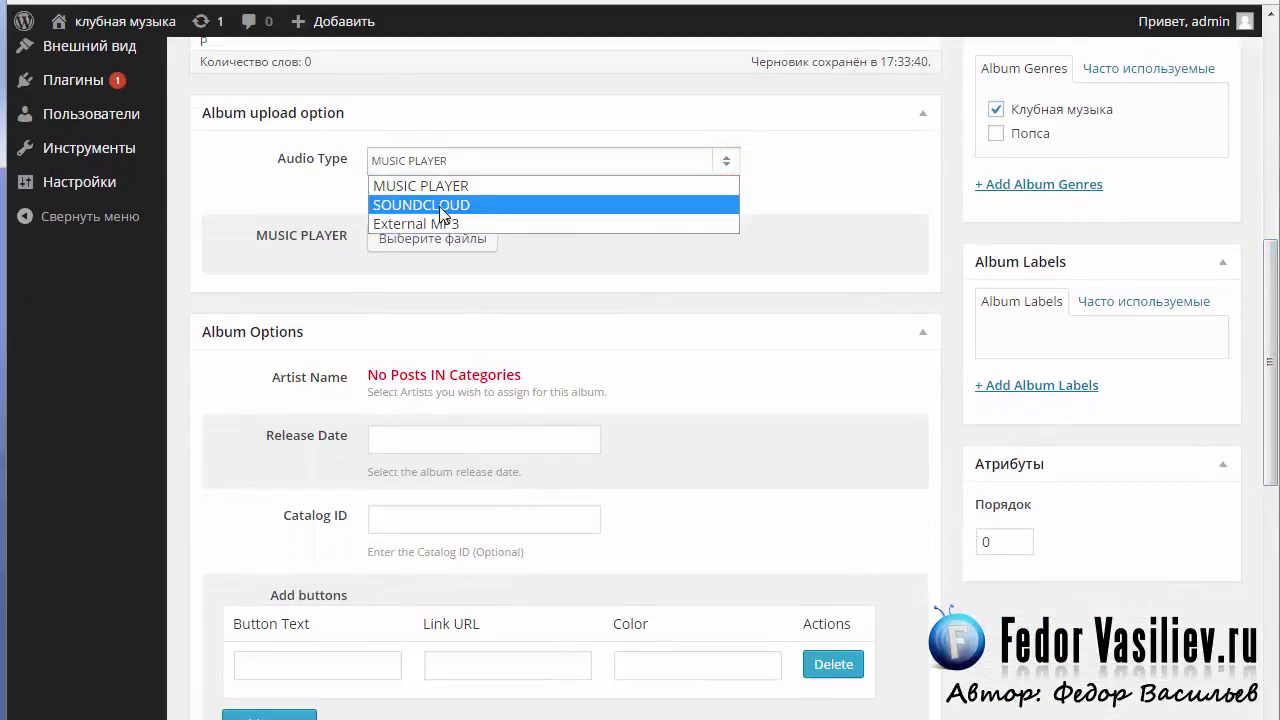
left_click(438, 206)
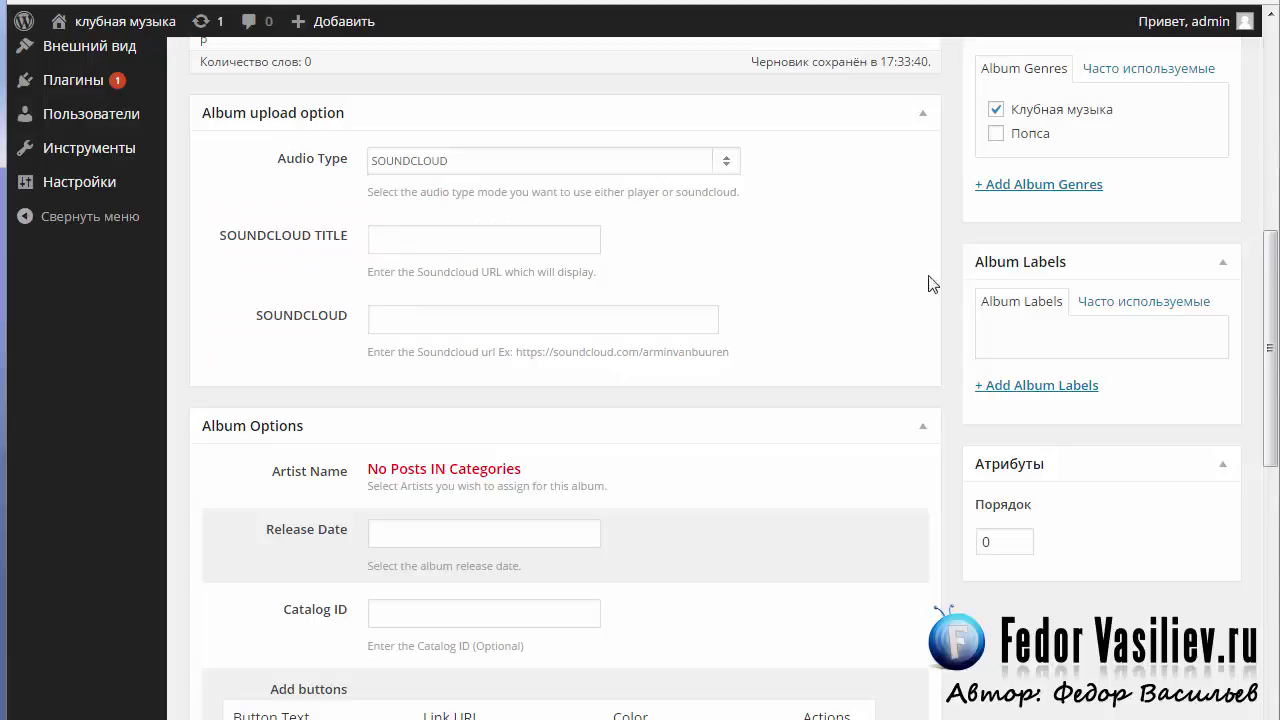
Copy the album's title into the SOUNDCLOUD TITLE field of the album upload options.
left_click_drag(1259, 355, 1266, 170)
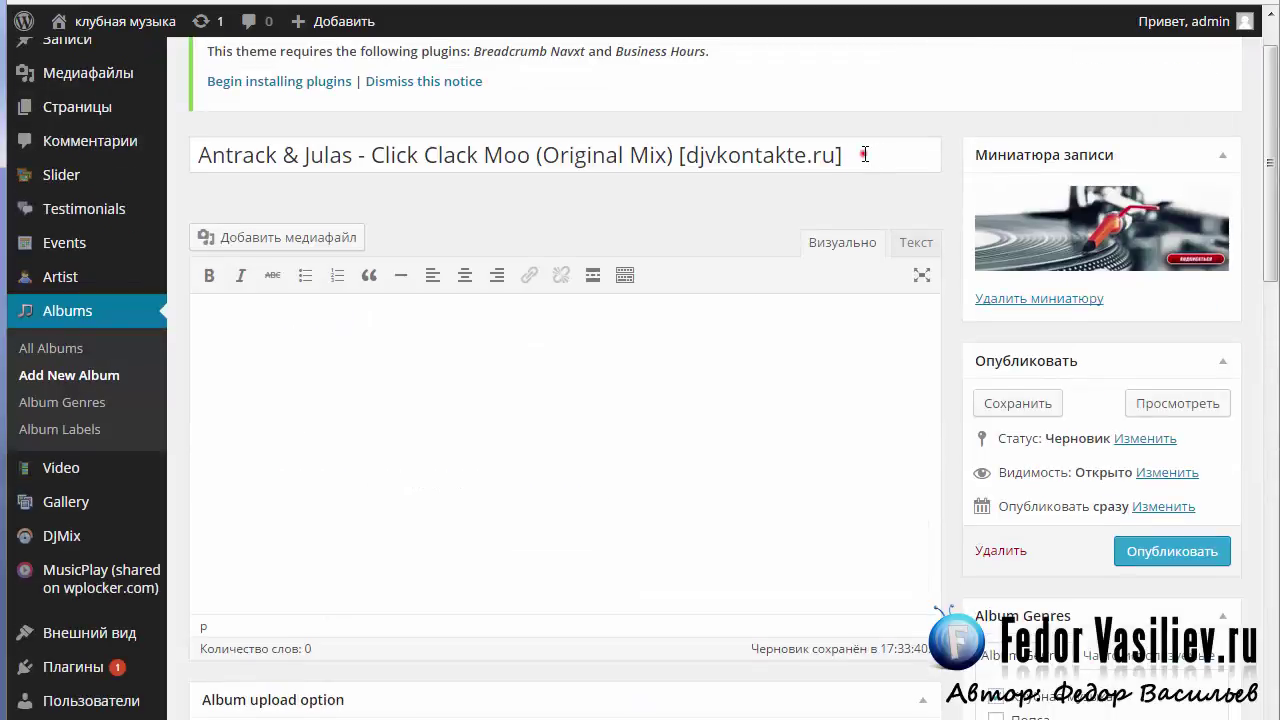
left_click_drag(862, 153, 137, 143)
right_click(230, 152)
left_click(290, 233)
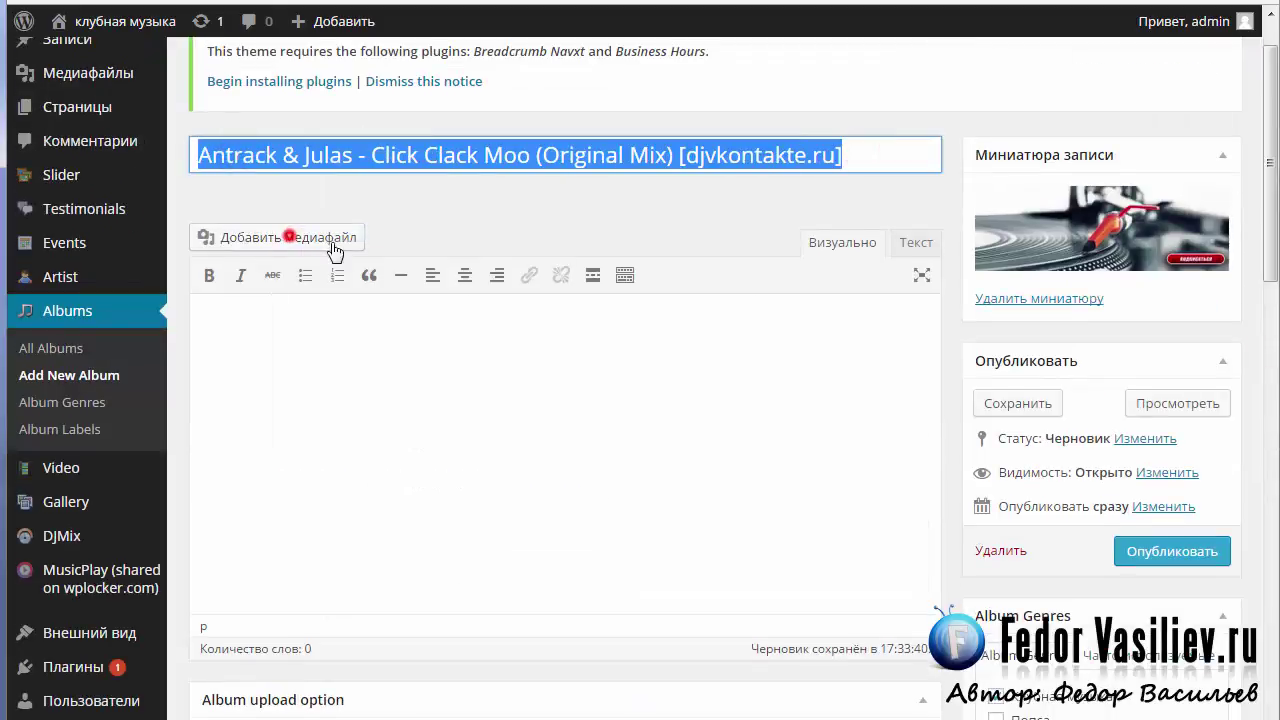
scroll(1266, 247, "down", 6)
left_click(488, 245)
right_click(490, 244)
left_click(549, 352)
Copy the page address of the Antrack & Julas track on SoundCloud into the album's SOUNDCLOUD URL field in WordPress.
left_click(436, 328)
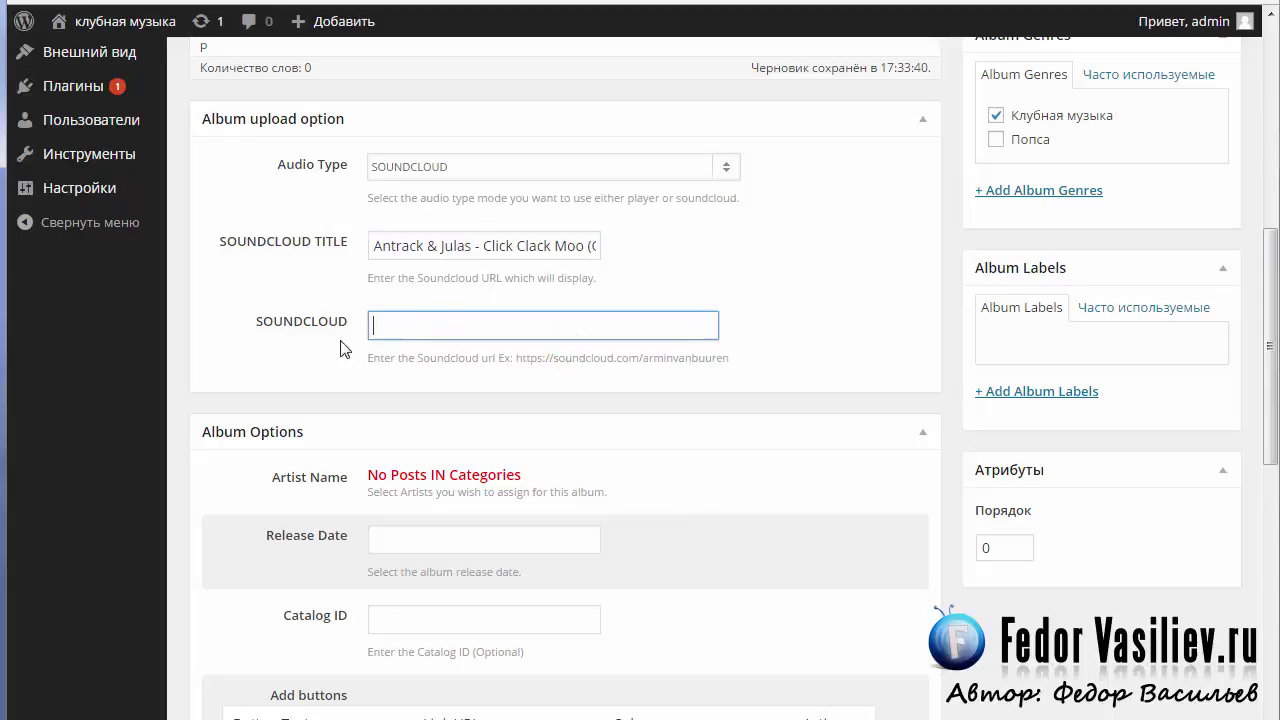
key("alt+Tab")
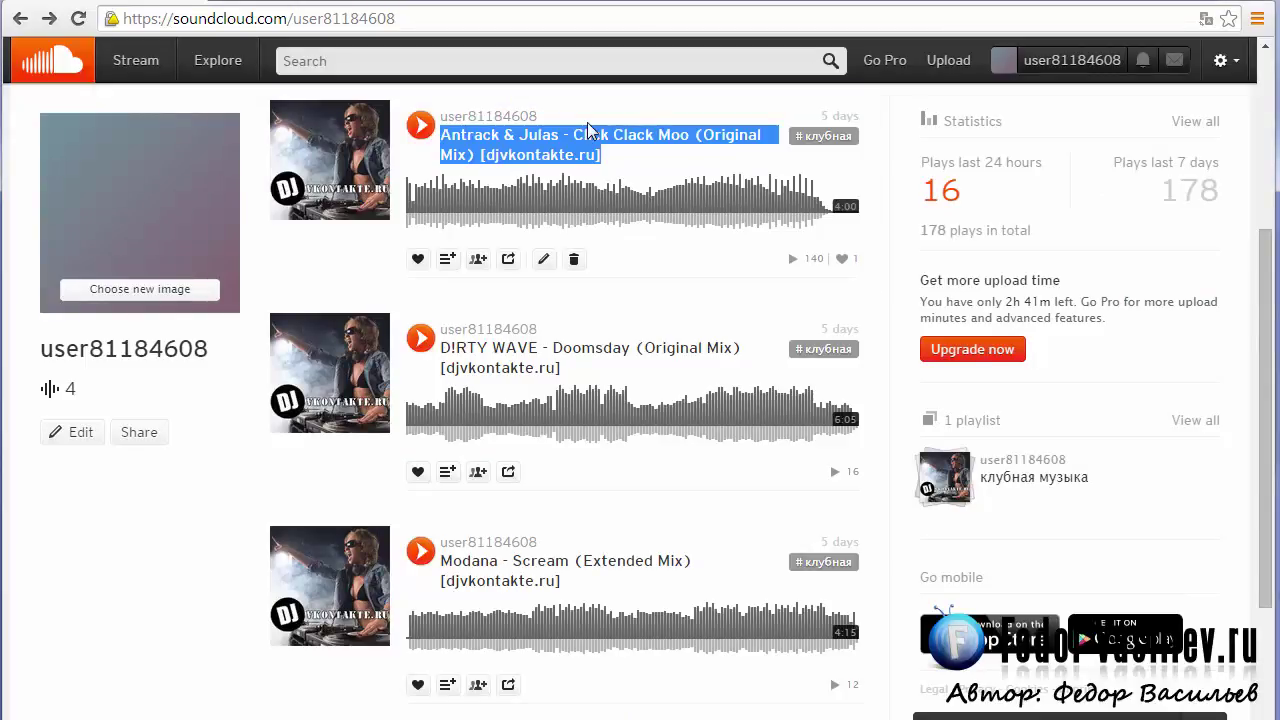
left_click(530, 143)
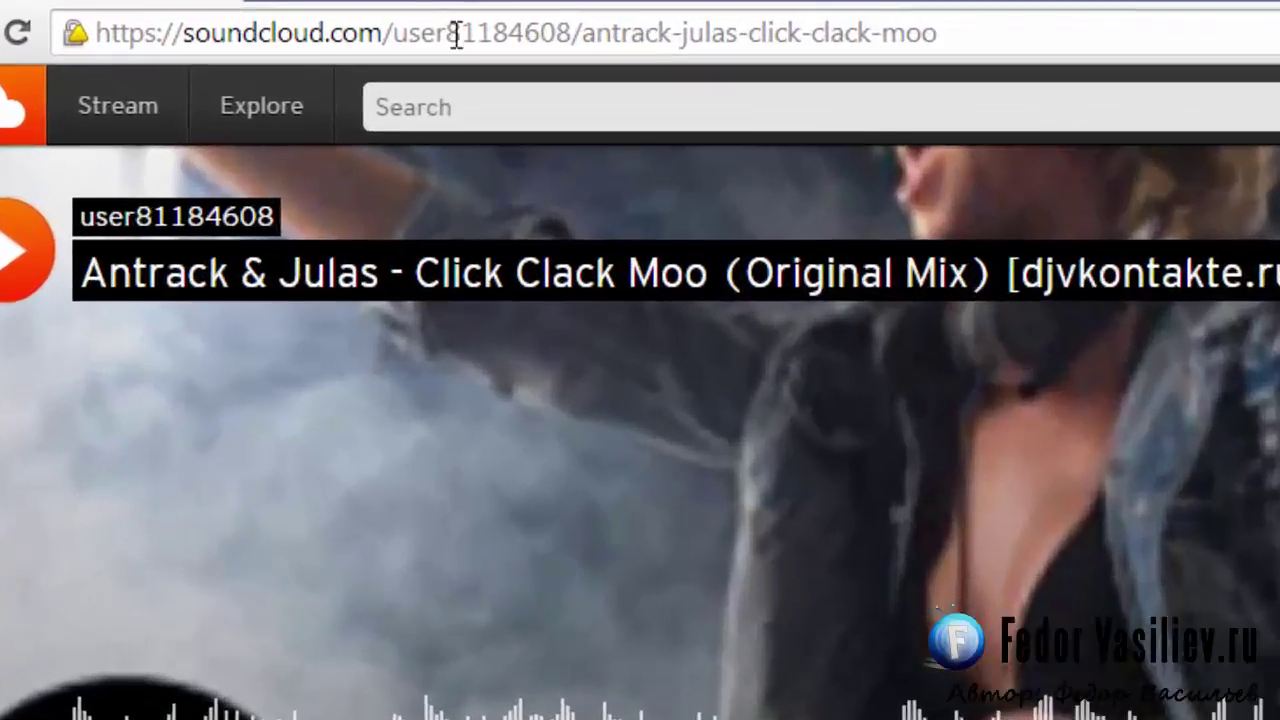
left_click(455, 33)
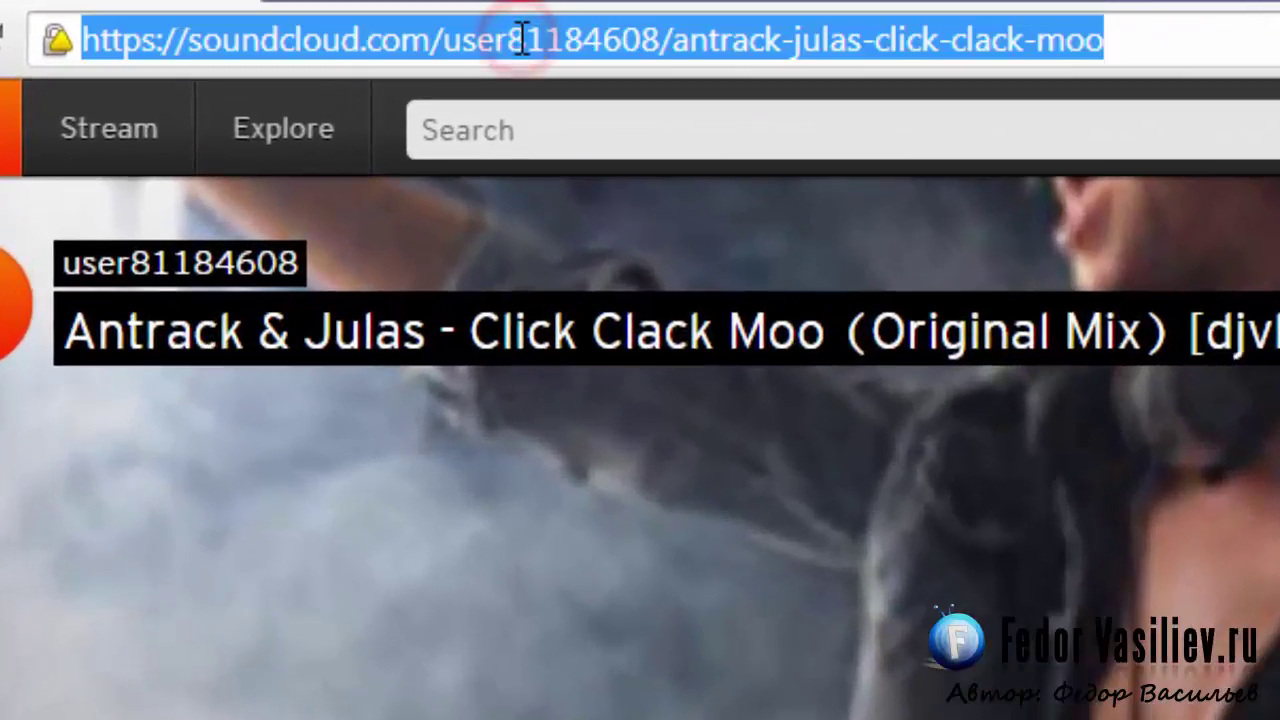
right_click(831, 38)
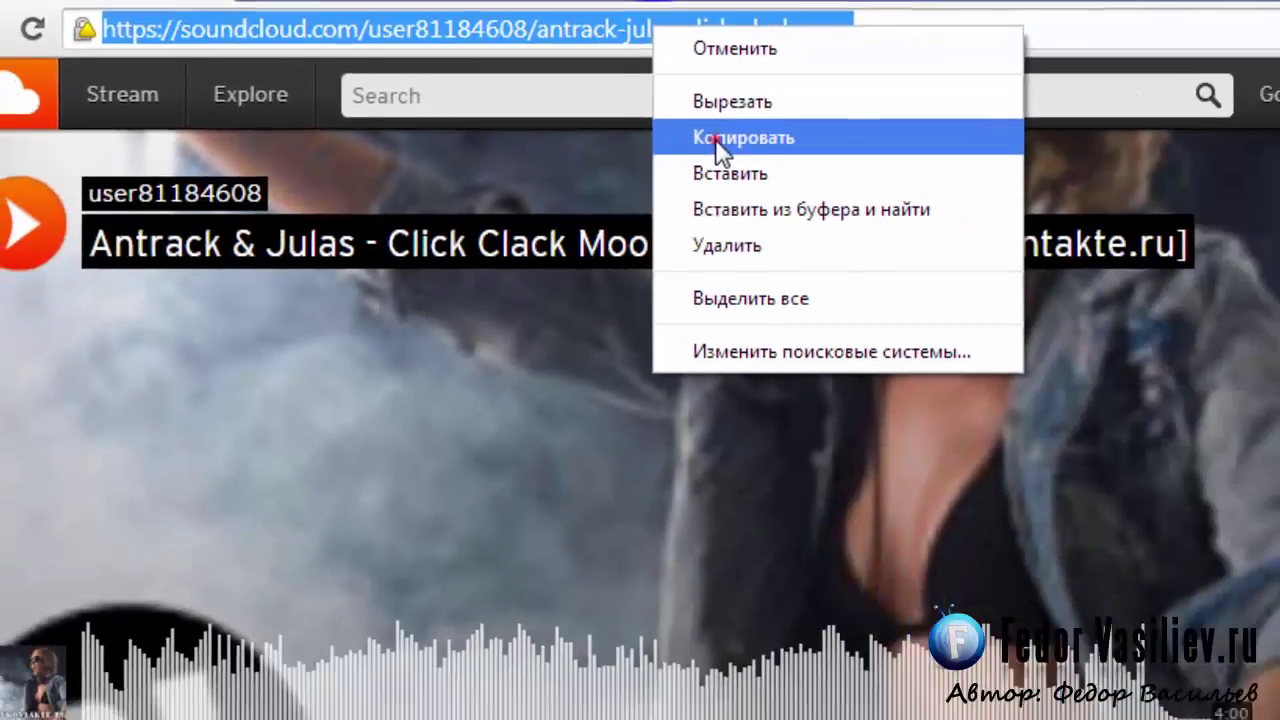
left_click(900, 190)
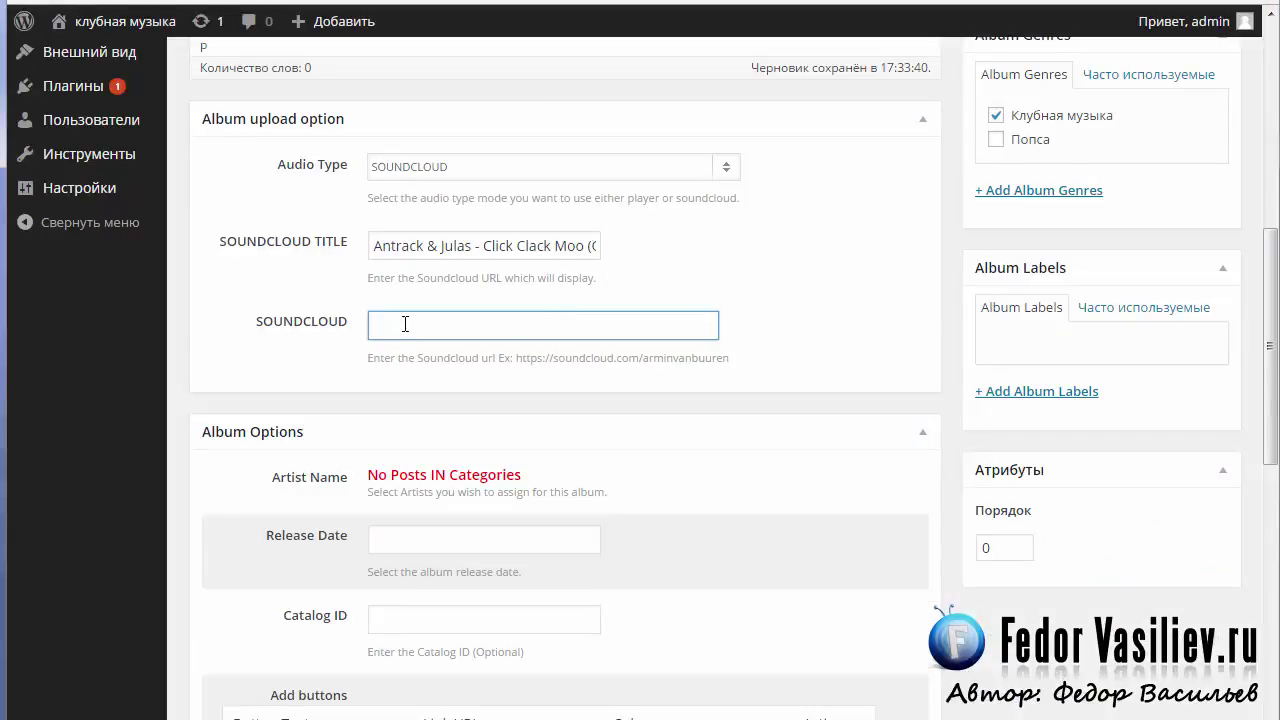
right_click(405, 323)
left_click(565, 429)
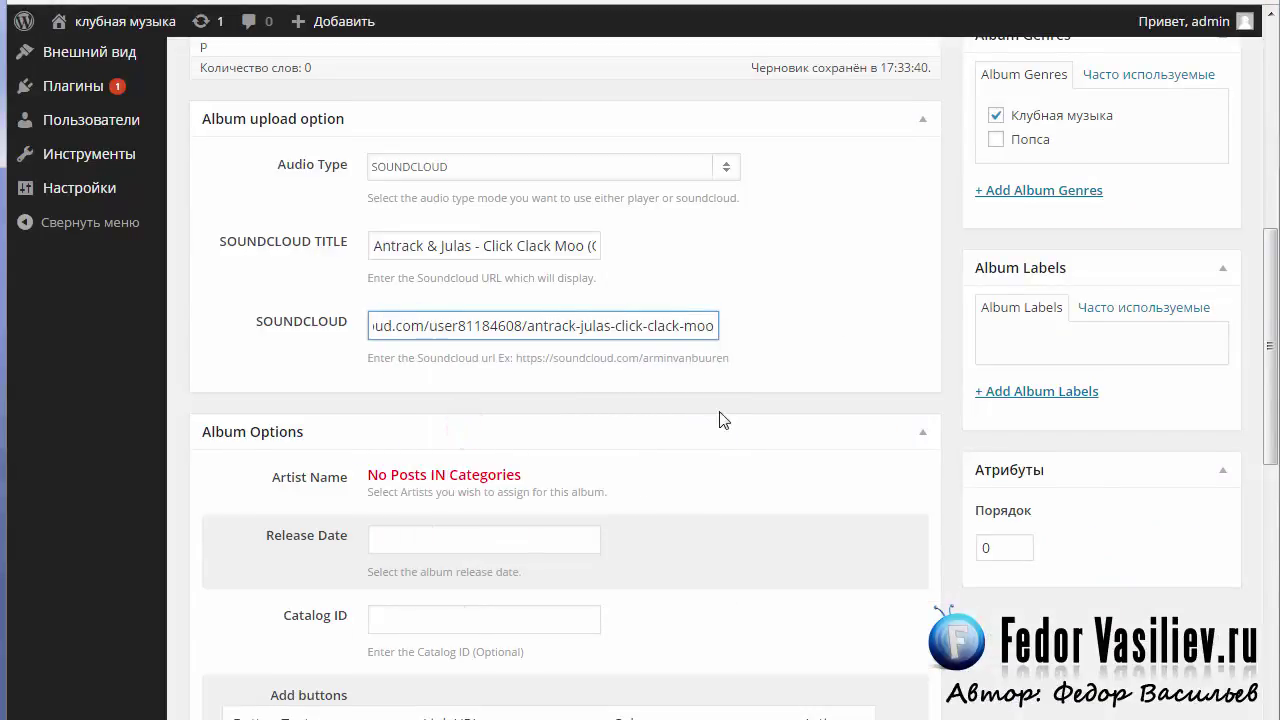
left_click(724, 419)
left_click_drag(1272, 272, 1272, 450)
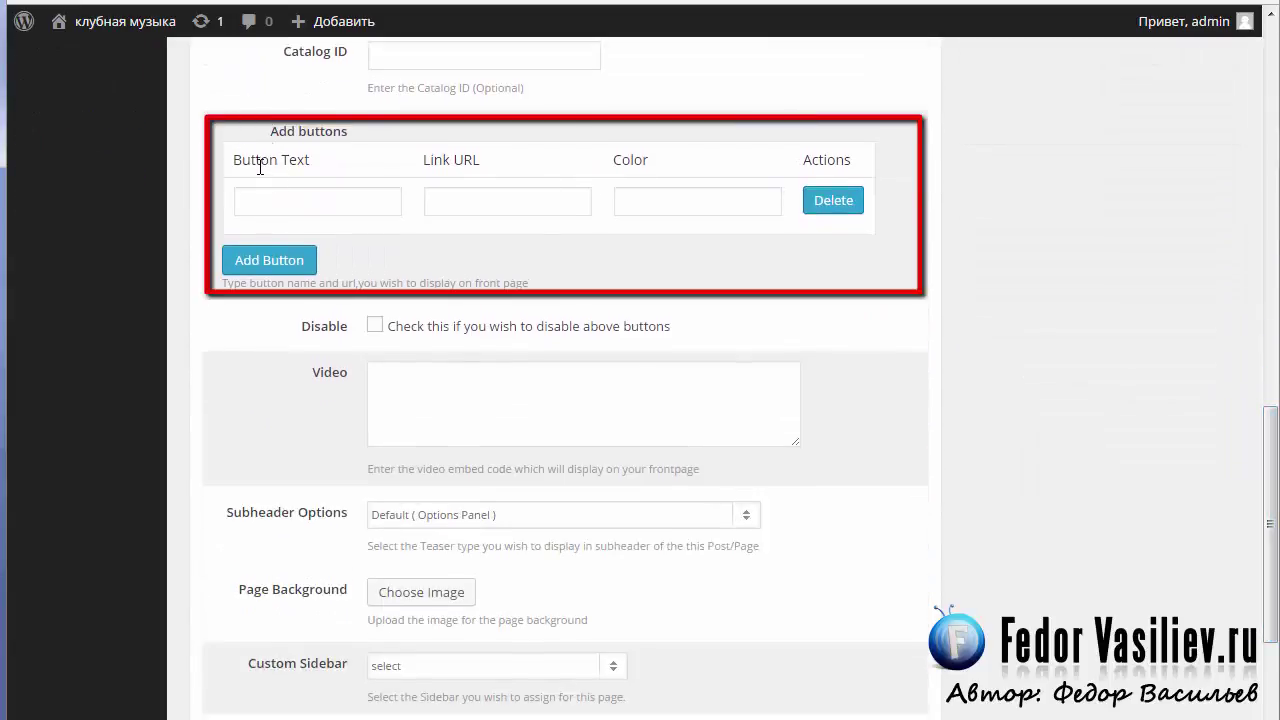
Set up a button for the album with the text "скачать" and the copied SoundCloud track address as its link URL.
left_click(283, 203)
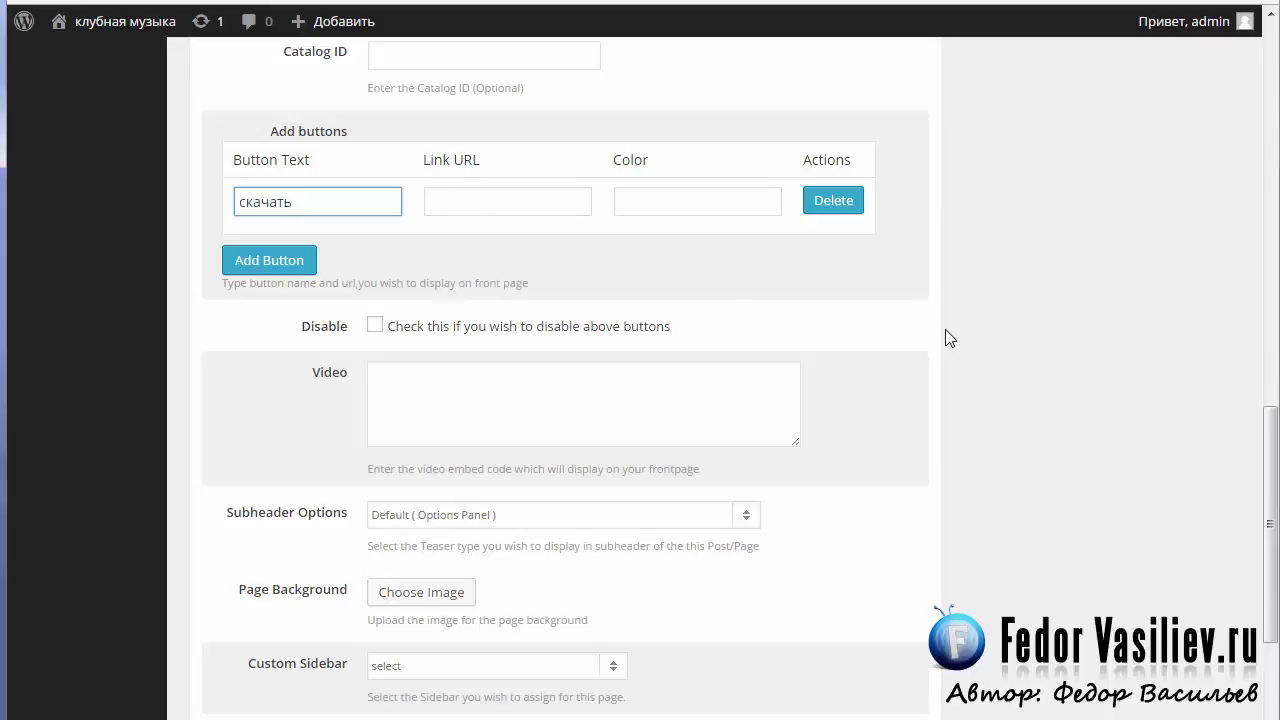
right_click(474, 202)
left_click(598, 305)
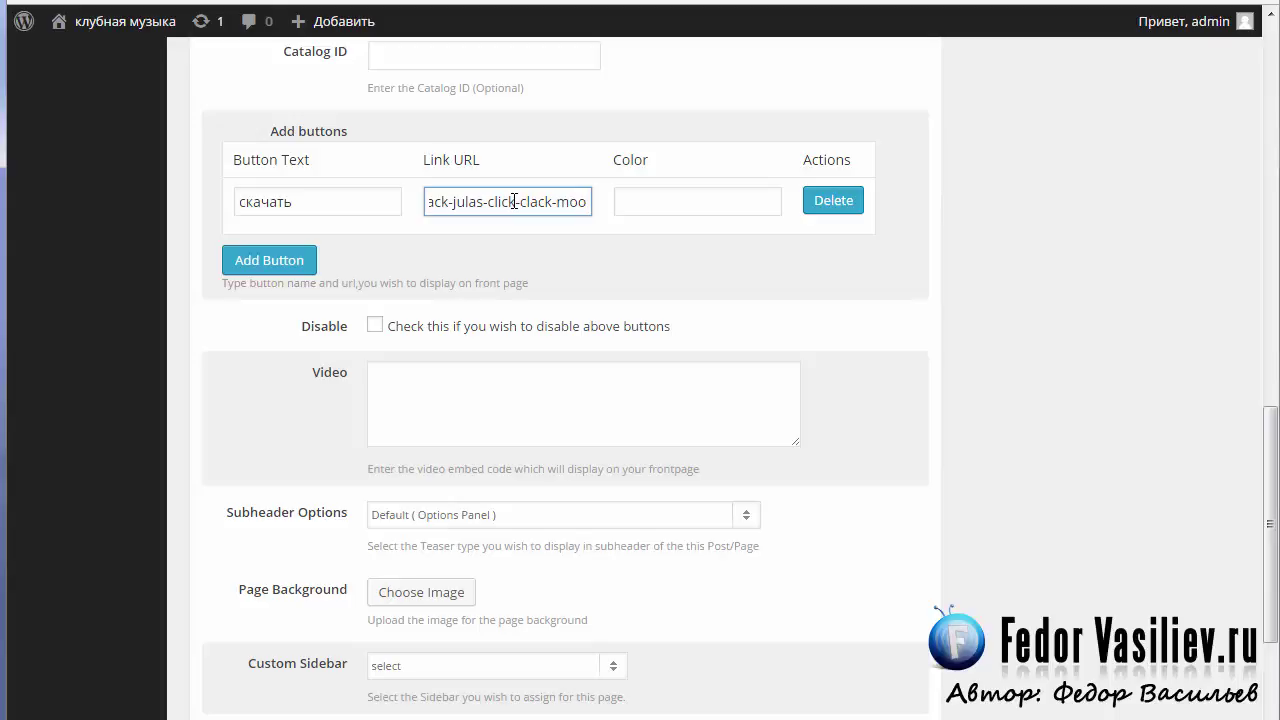
Publish the new album.
scroll(989, 241, "up", 15)
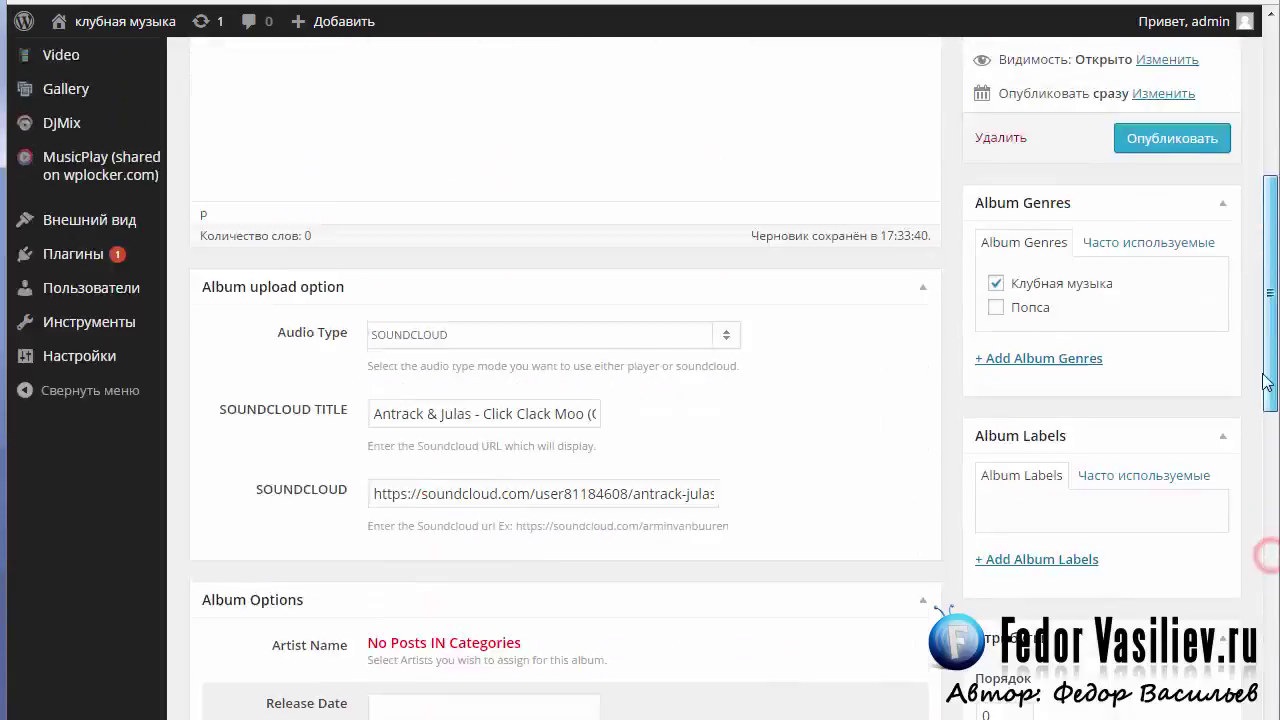
scroll(989, 241, "up", 1)
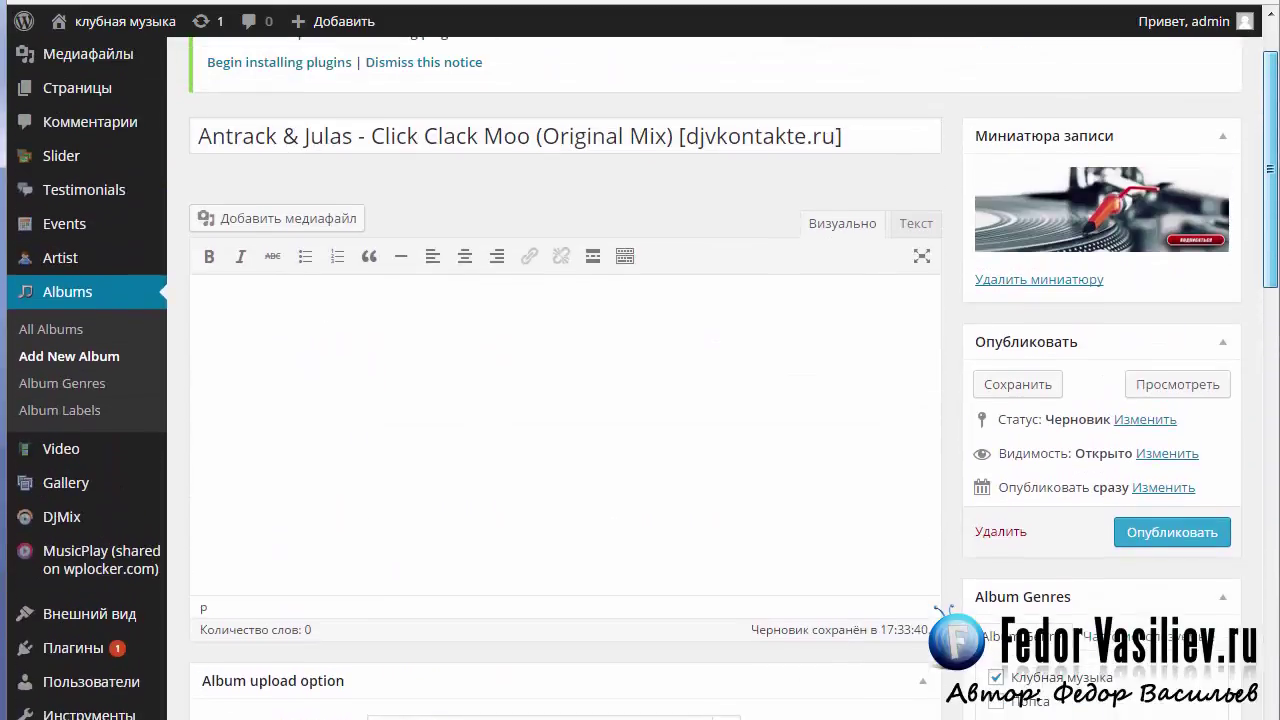
left_click(1149, 536)
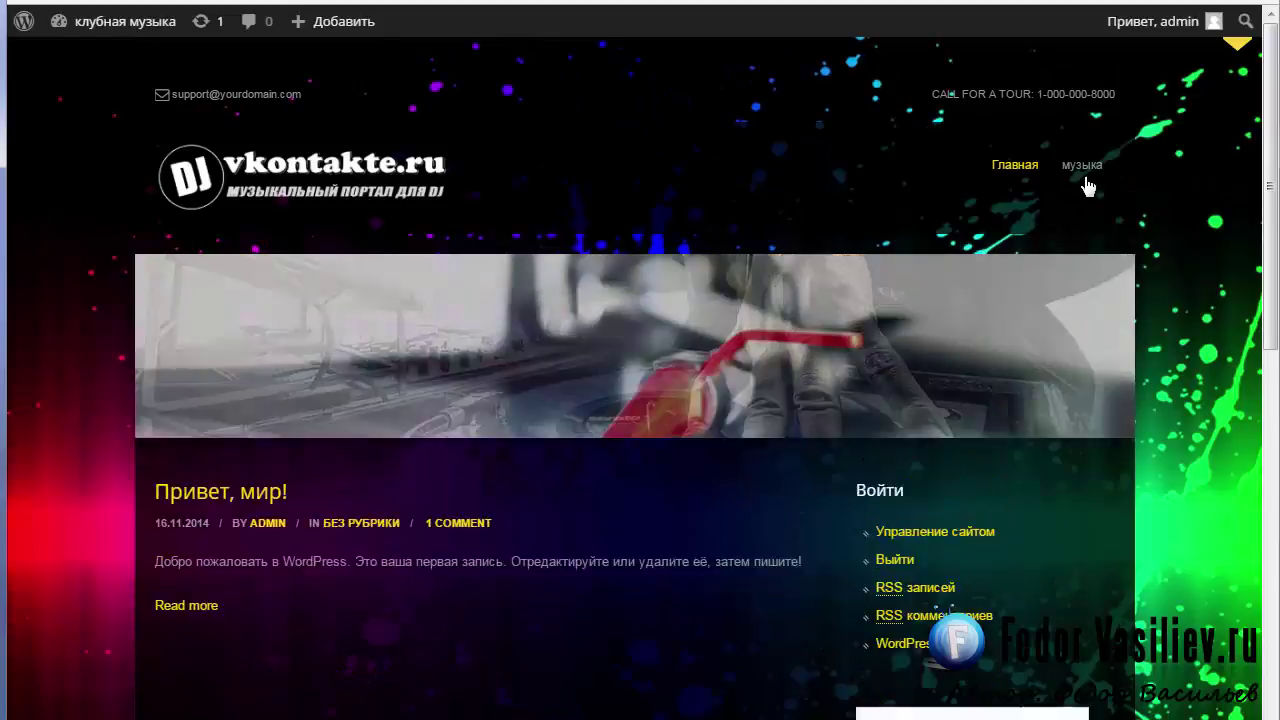
Open the published album from the site's "Клубная музыка" genre page, try to play its track and examine the page.
mouse_move(1088, 172)
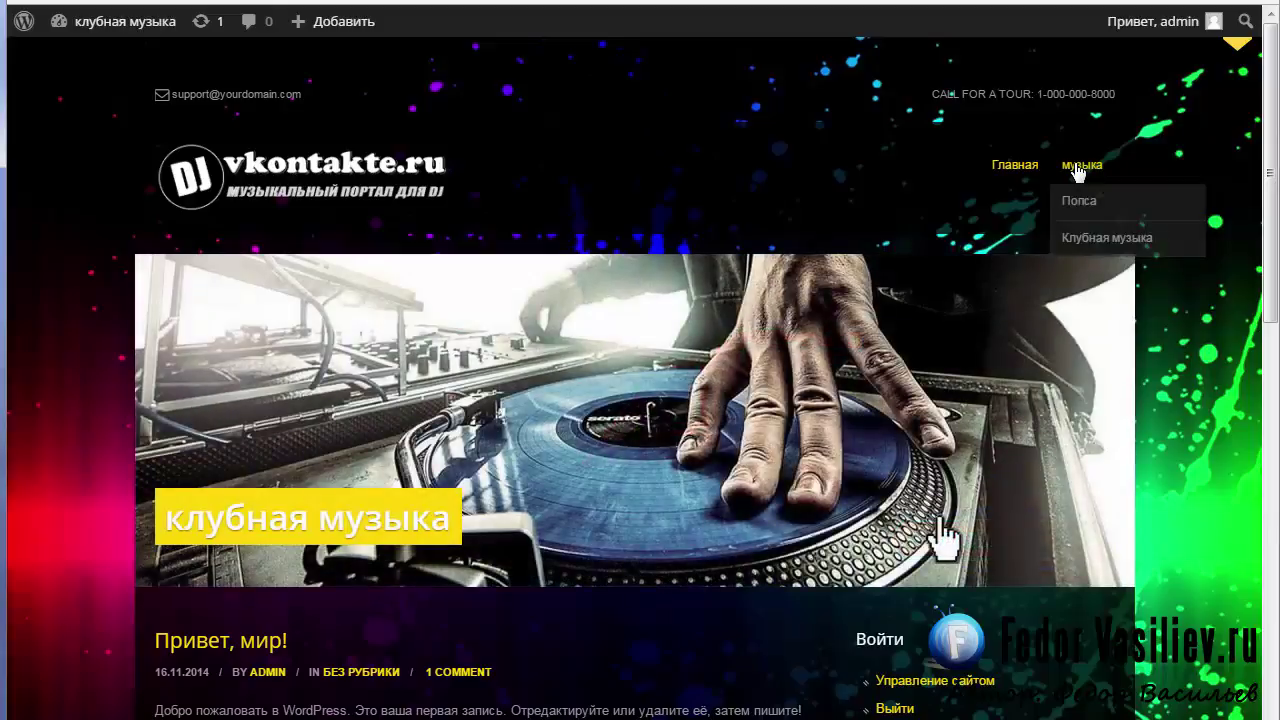
left_click(1101, 241)
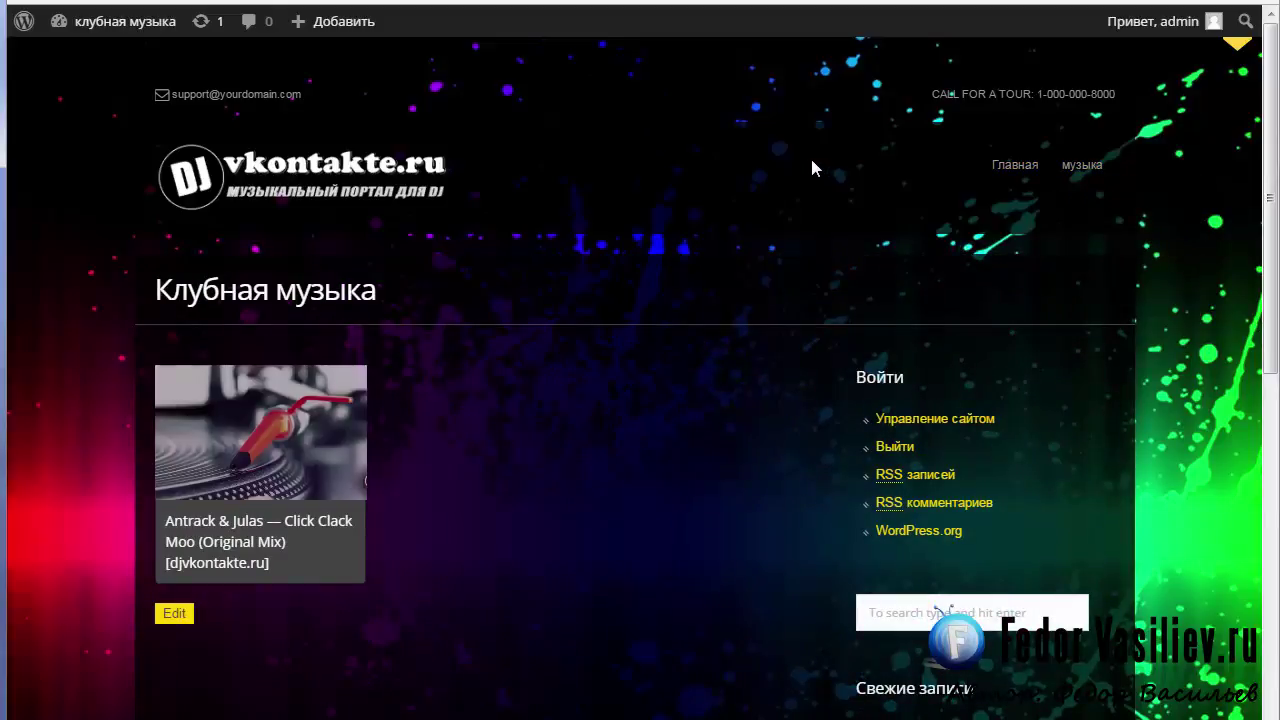
scroll(791, 160, "down", 1)
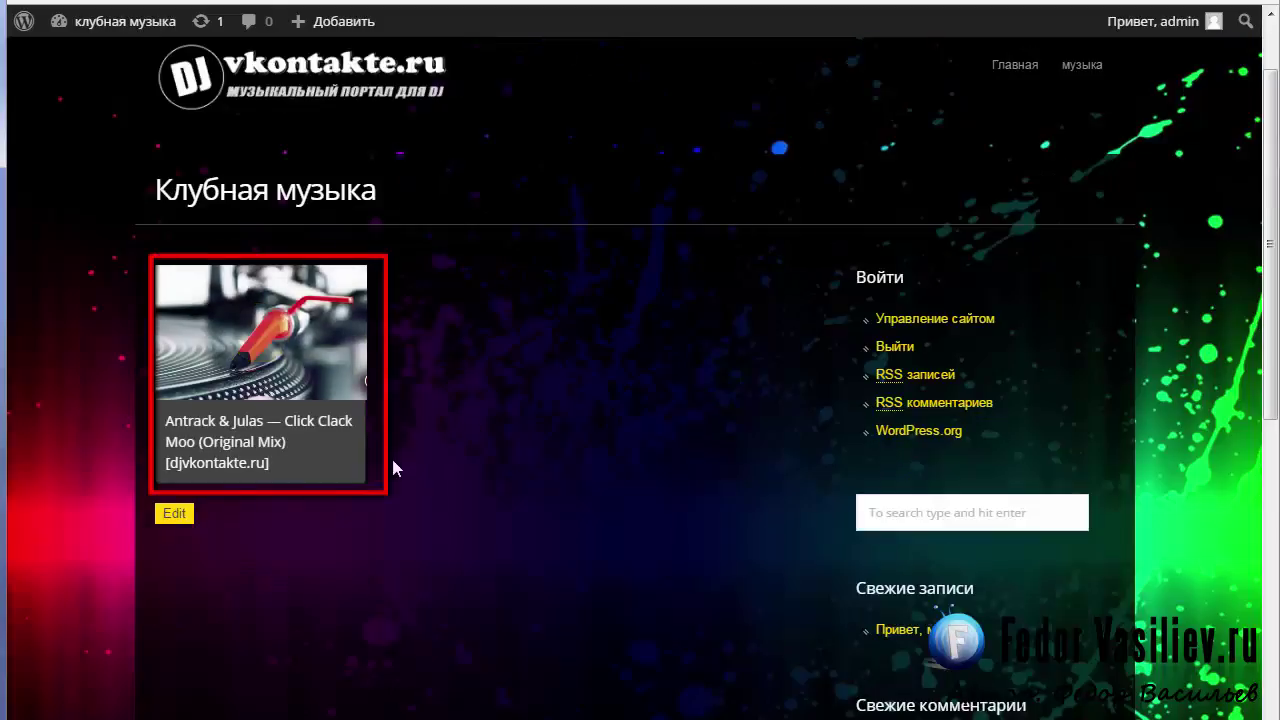
left_click(220, 450)
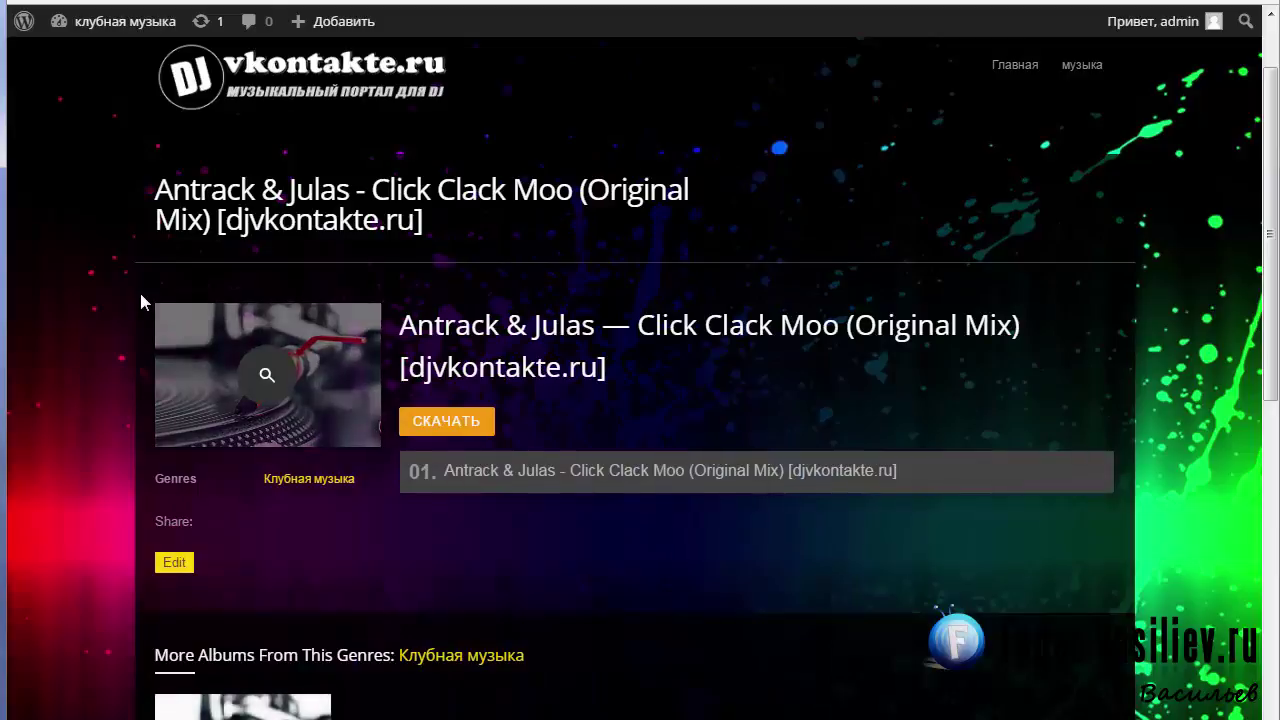
left_click(460, 518)
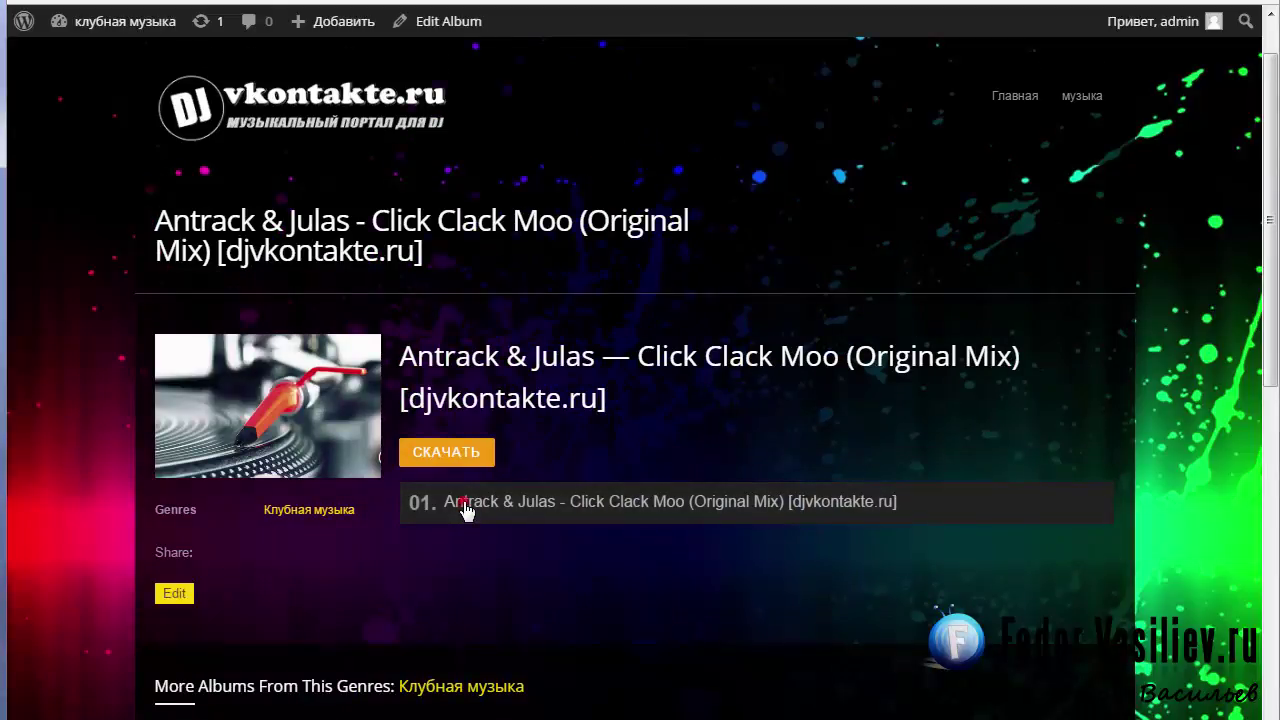
left_click(465, 510)
scroll(1277, 310, "down", 7)
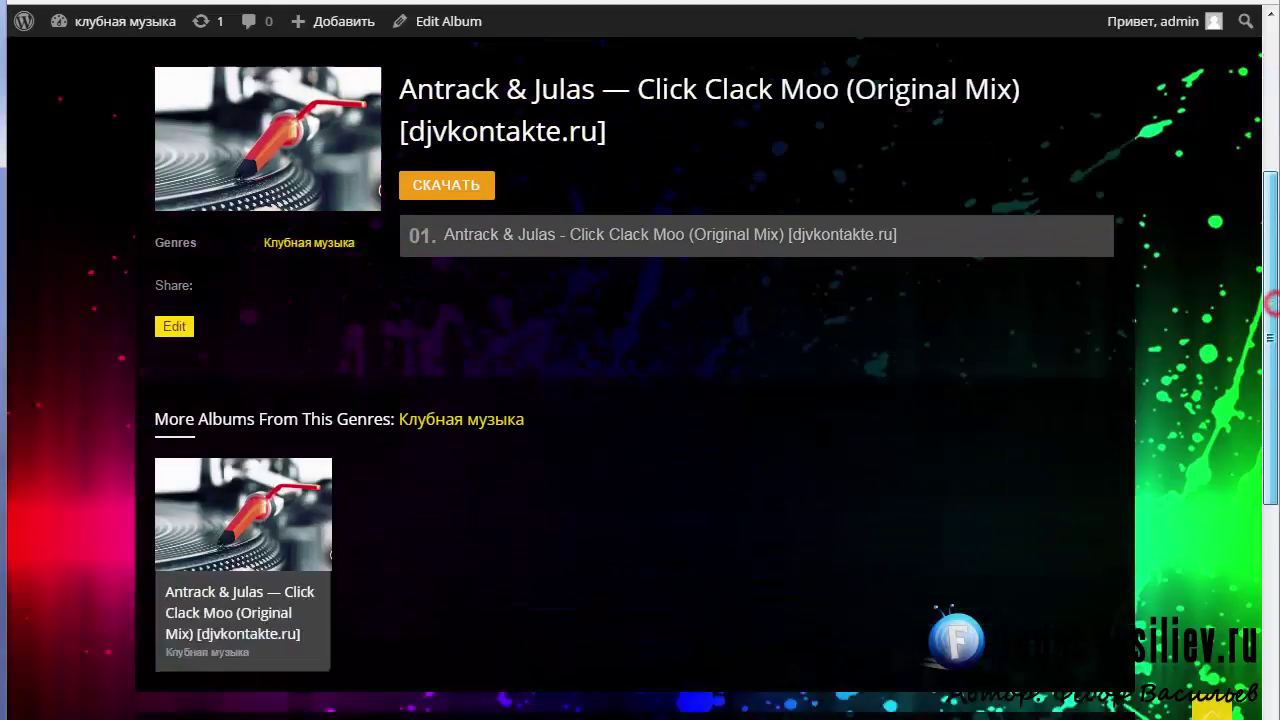
scroll(1124, 302, "up", 7)
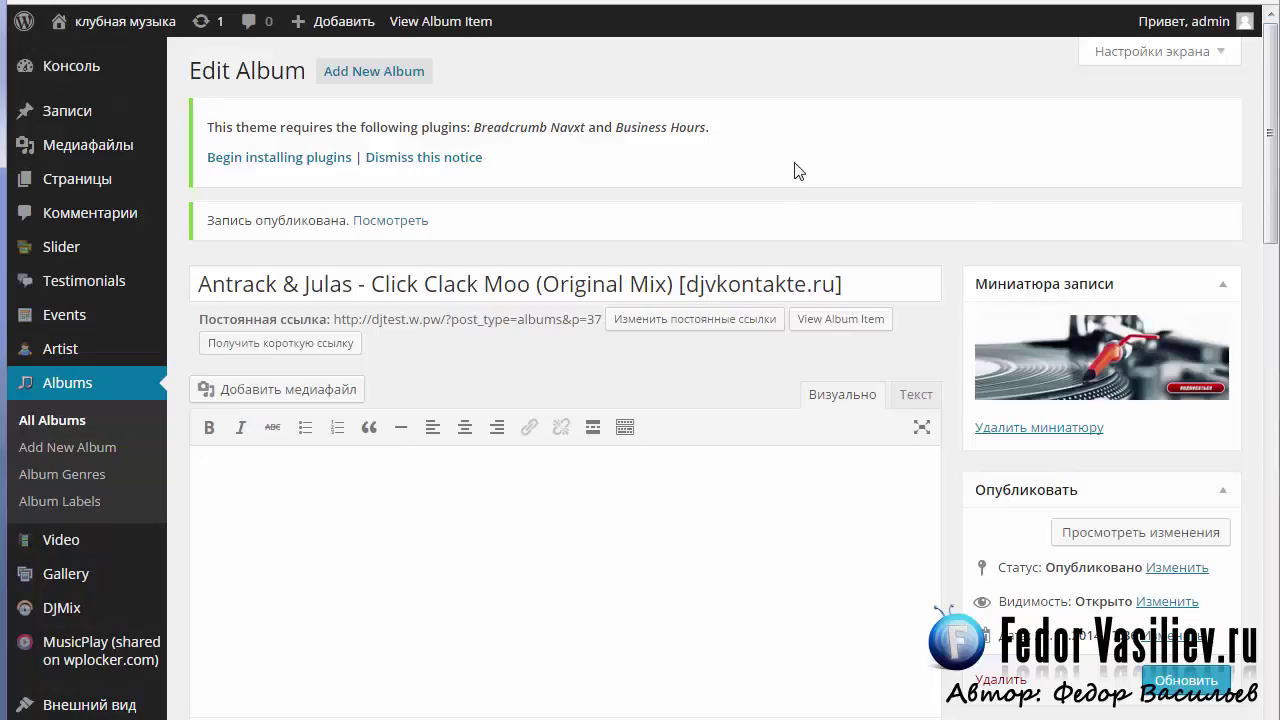
Open the Player Options section of the MusicPlay theme options in the WordPress admin.
scroll(743, 143, "down", 2)
mouse_move(55, 450)
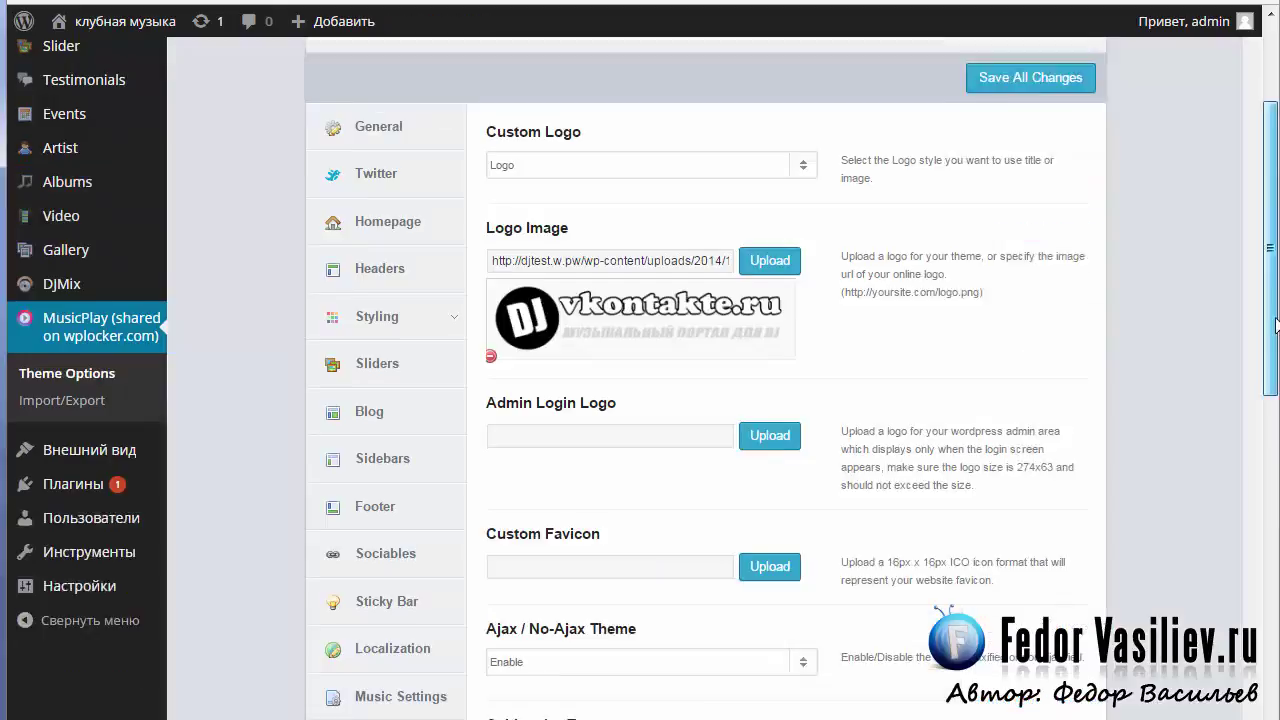
scroll(885, 398, "down", 3)
left_click(408, 418)
scroll(786, 363, "up", 3)
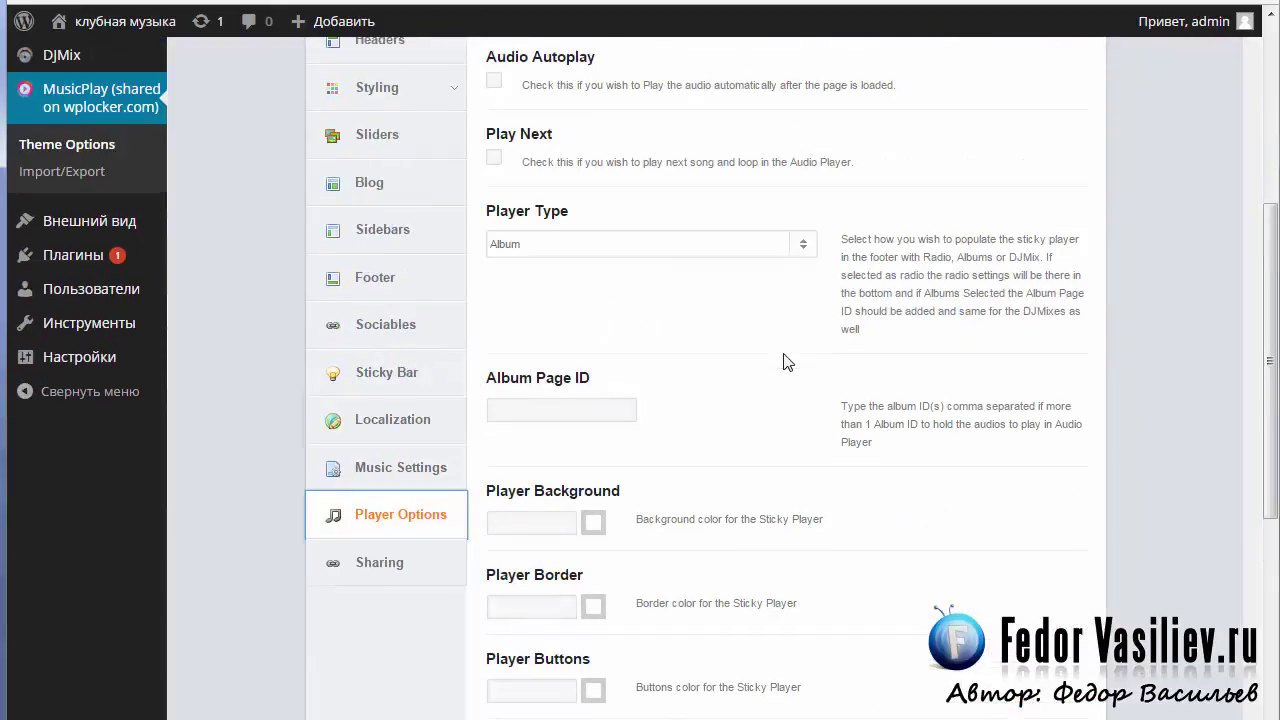
scroll(855, 389, "up", 2)
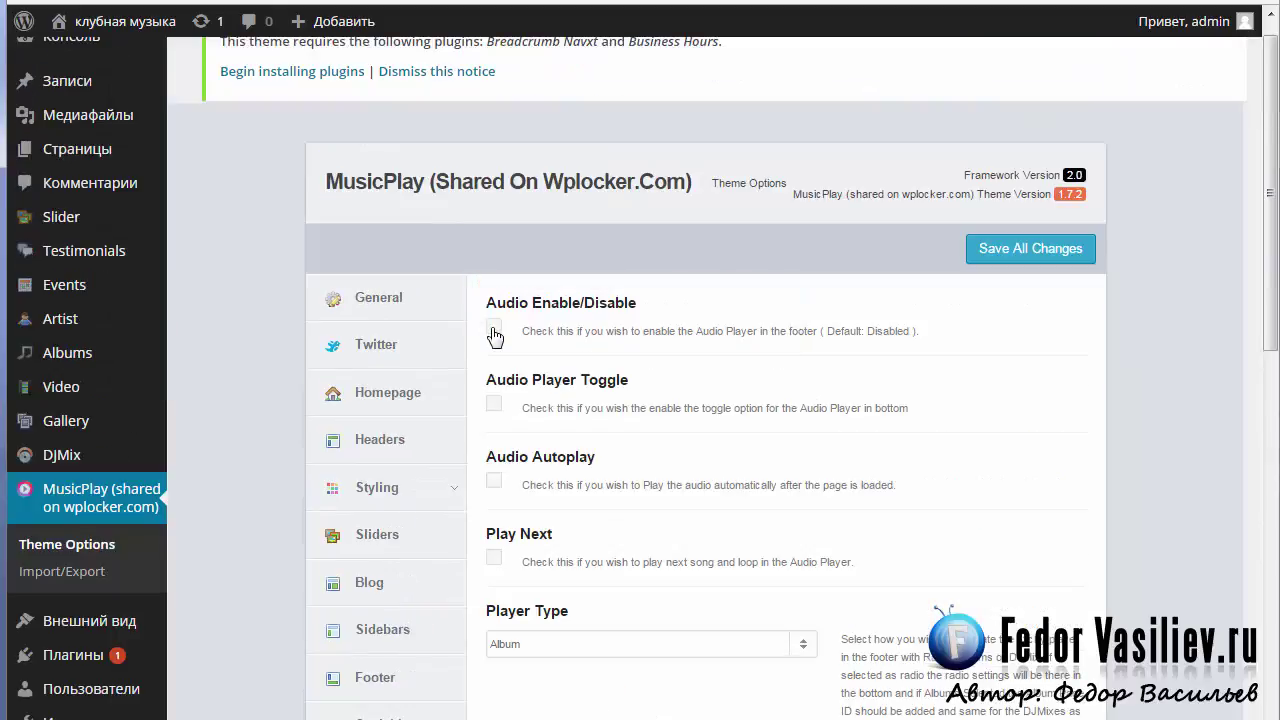
Enable the footer audio player, the Audio Player Toggle and Play Next, and save all the theme changes.
left_click(494, 328)
left_click(494, 405)
left_click(495, 560)
scroll(725, 412, "down", 2)
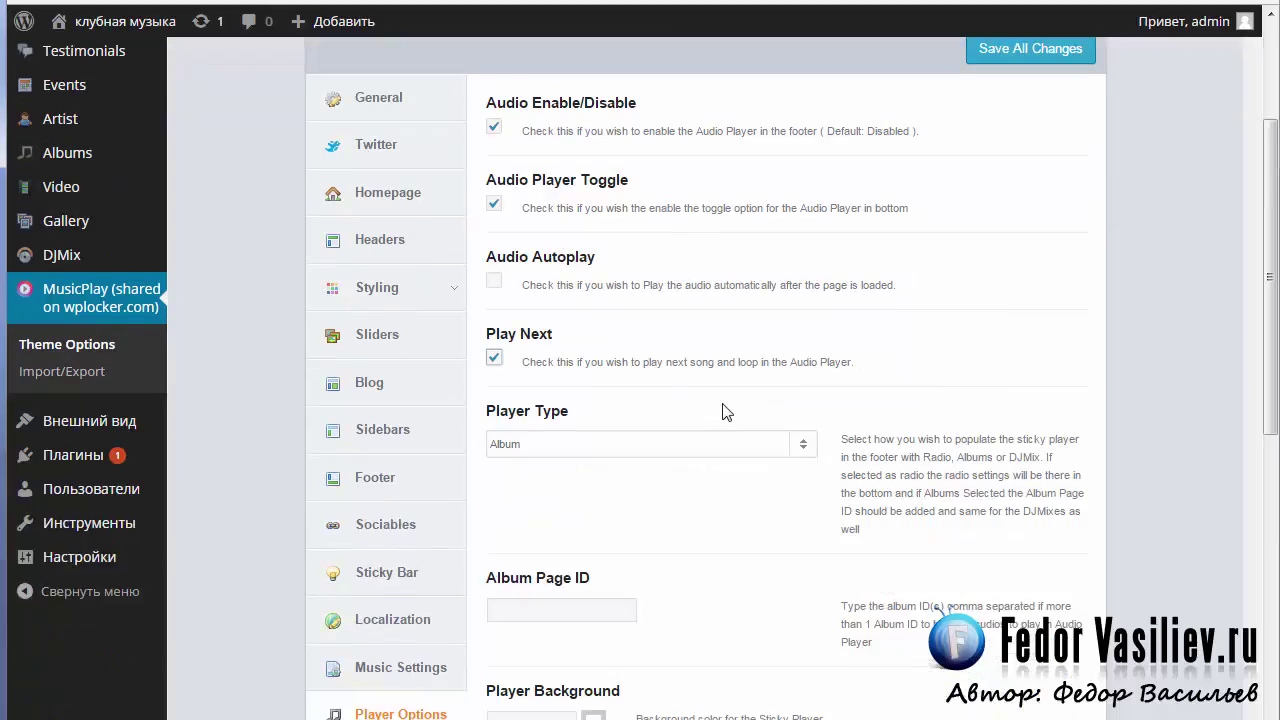
double_click(803, 443)
scroll(771, 463, "down", 7)
left_click(1005, 512)
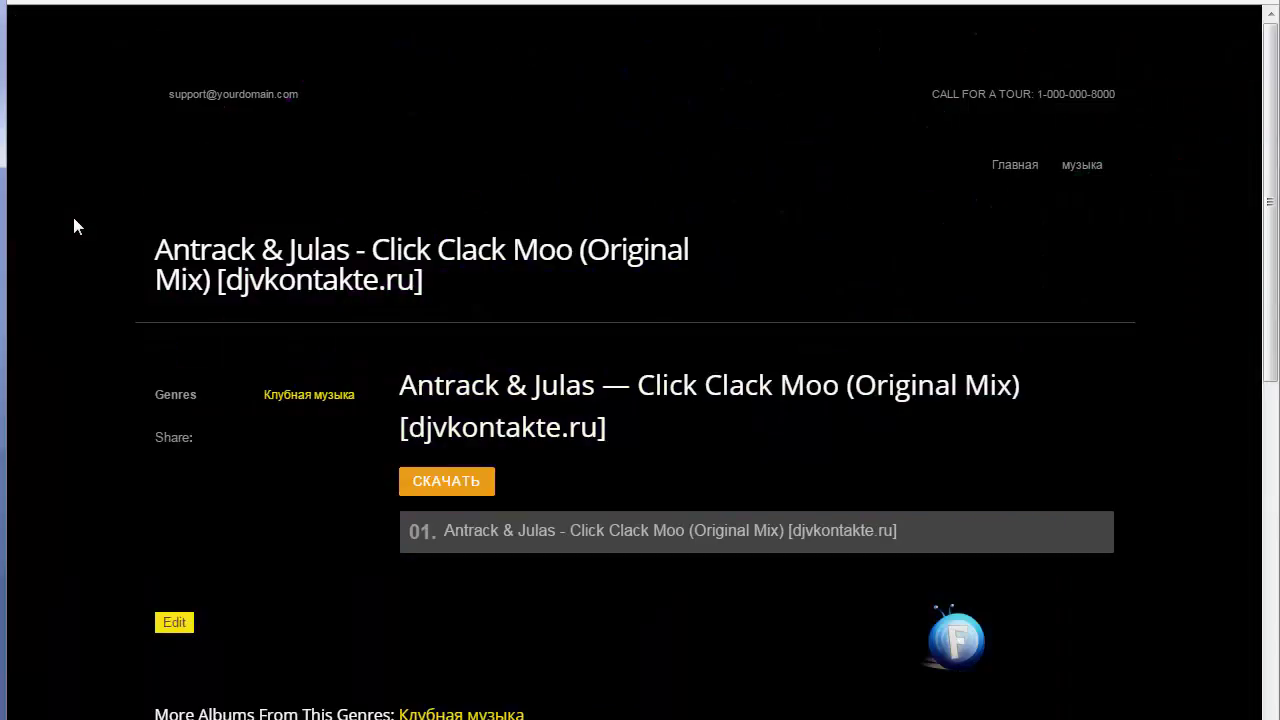
Return to the album page on the site and play its track in the footer player.
scroll(74, 226, "down", 2)
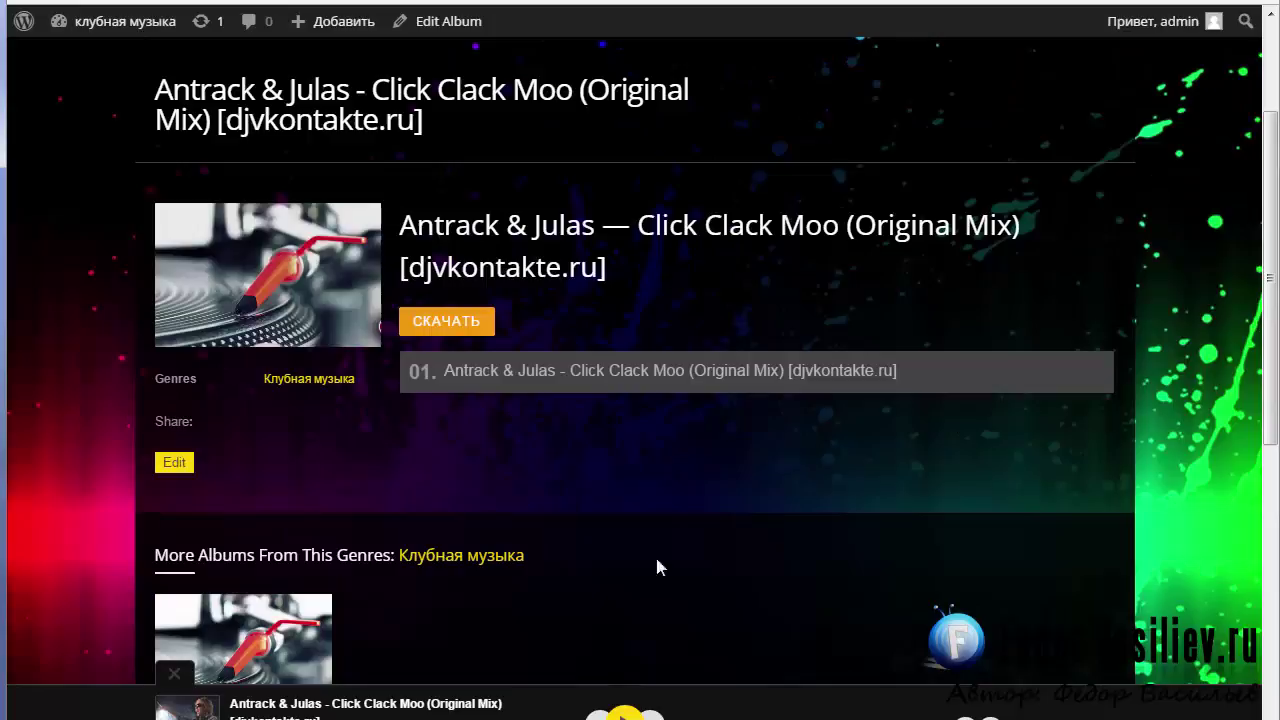
mouse_move(271, 712)
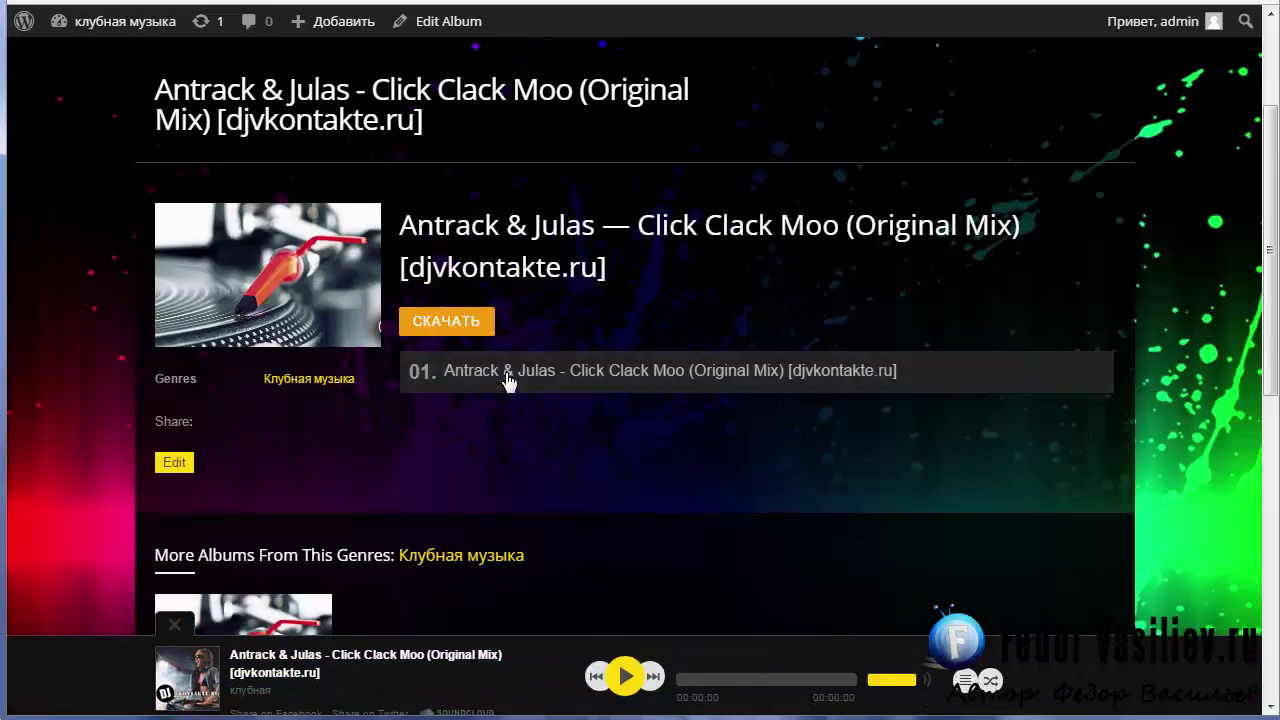
left_click(508, 372)
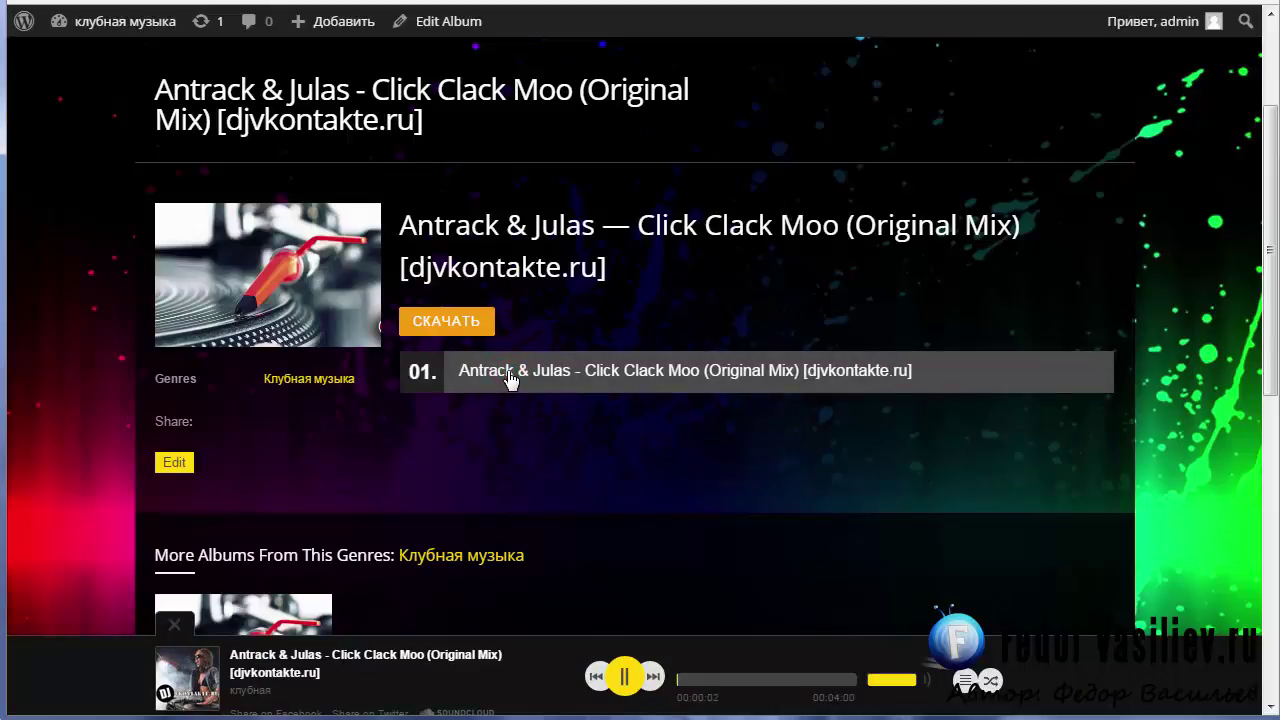
Test the footer player by seeking forward in the track, lowering the volume, and showing and hiding the playlist.
left_click(711, 680)
left_click(732, 681)
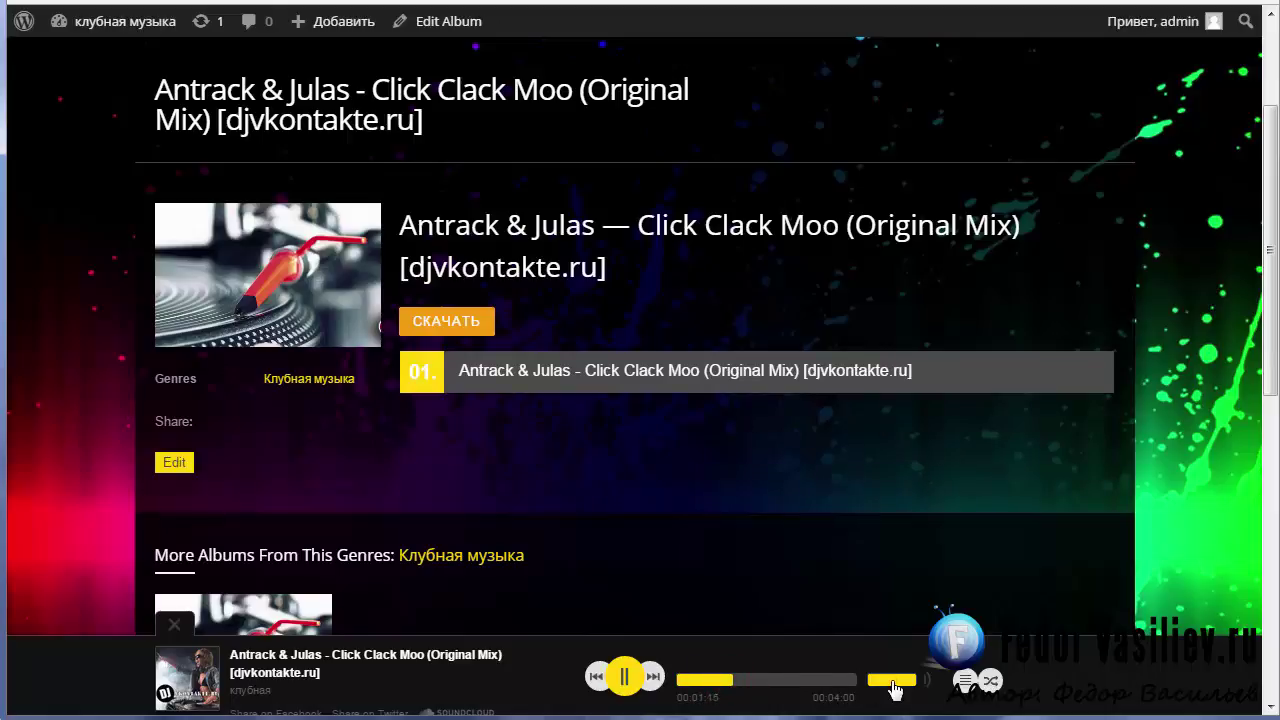
left_click(893, 681)
left_click(966, 683)
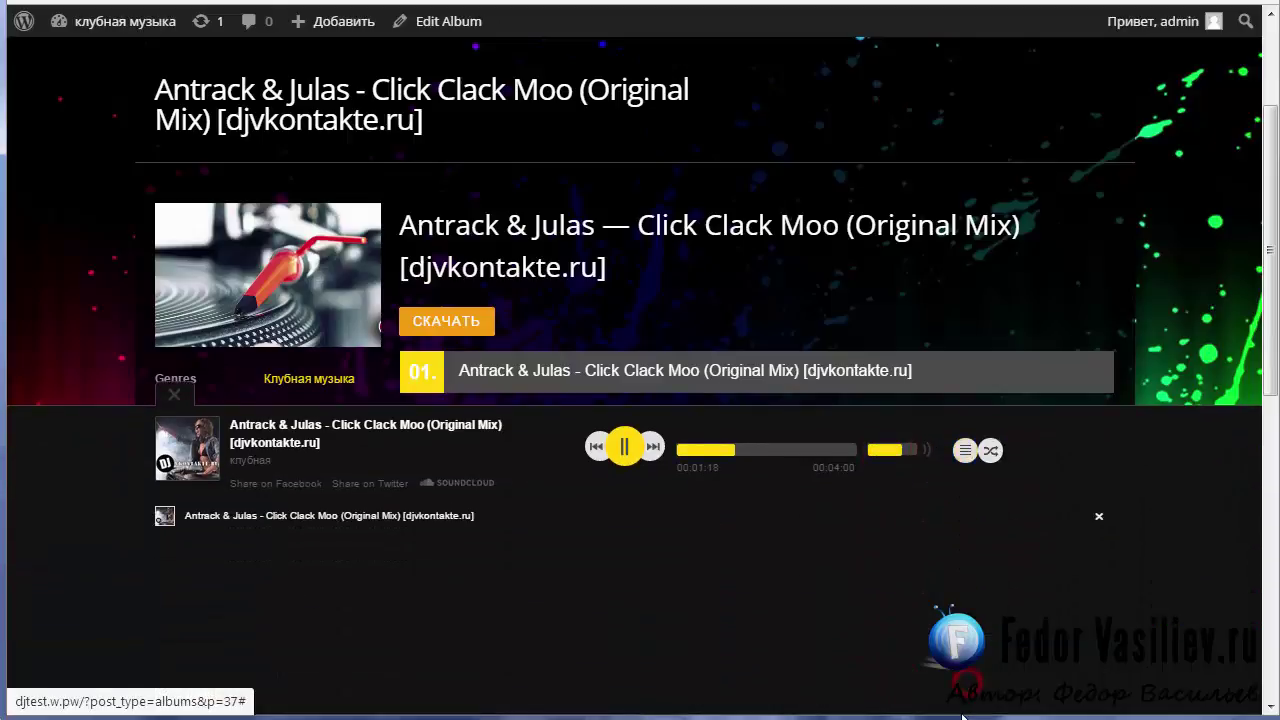
left_click(965, 453)
Test pausing and resuming the track, leave it paused, and try the album's "скачать" button.
left_click(626, 682)
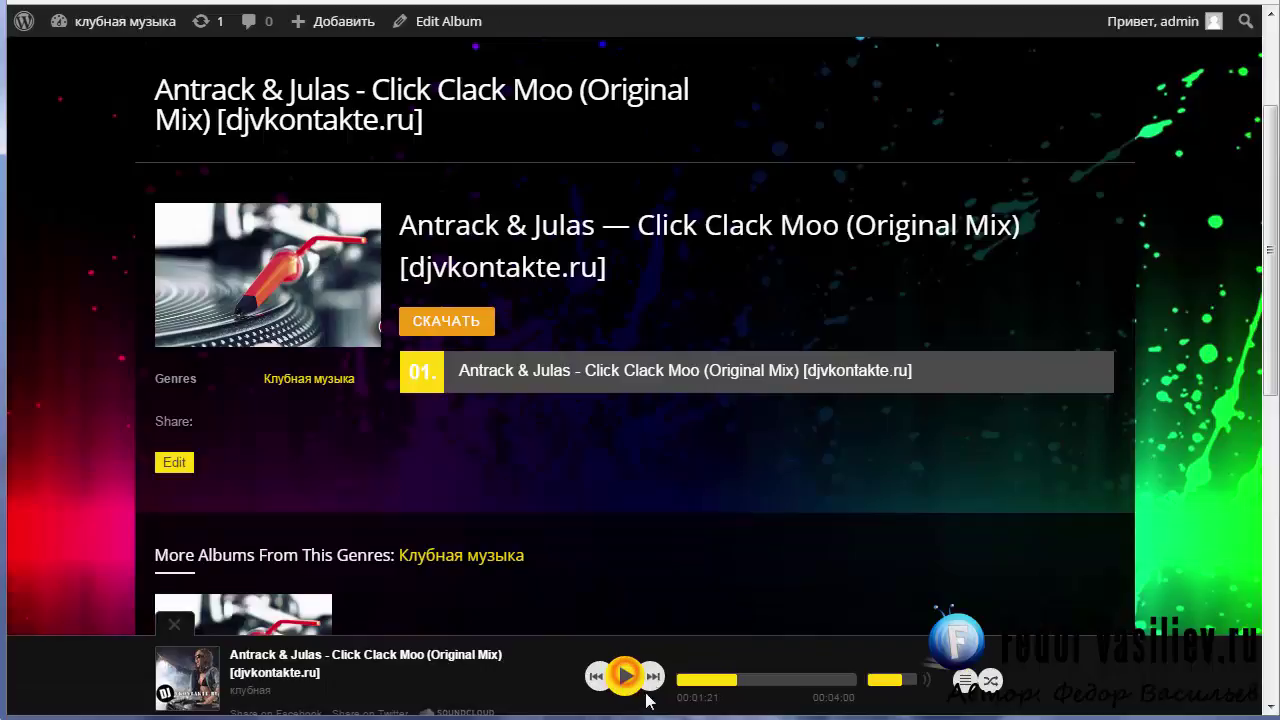
left_click(625, 680)
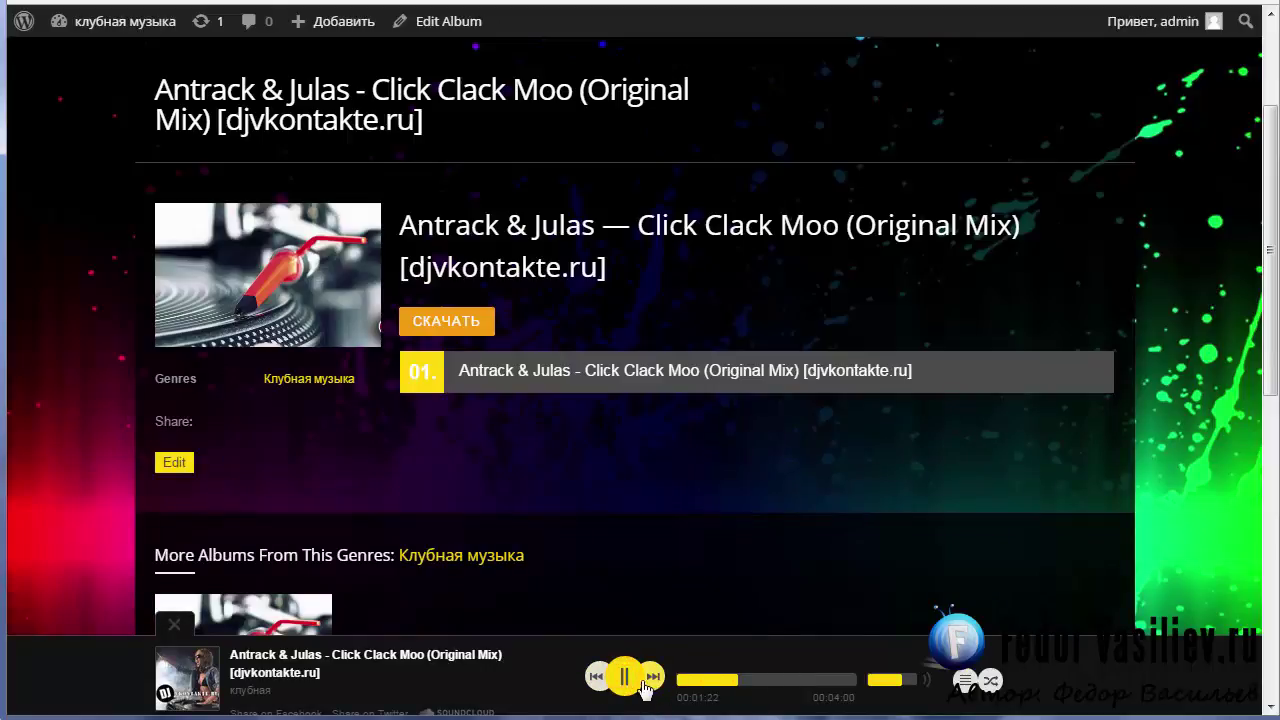
left_click(626, 680)
left_click(430, 330)
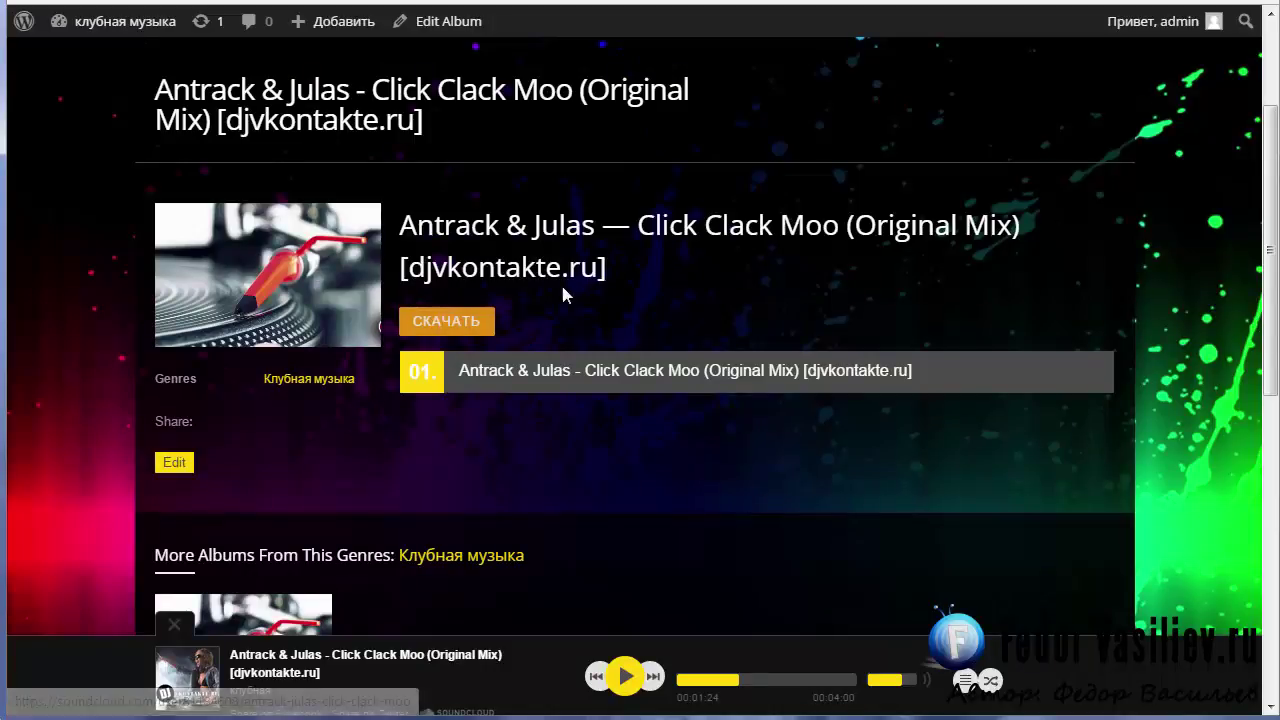
Open the site's home page and examine its slider, music menu, post area, sidebar and footer calendar.
scroll(300, 320, "up", 2)
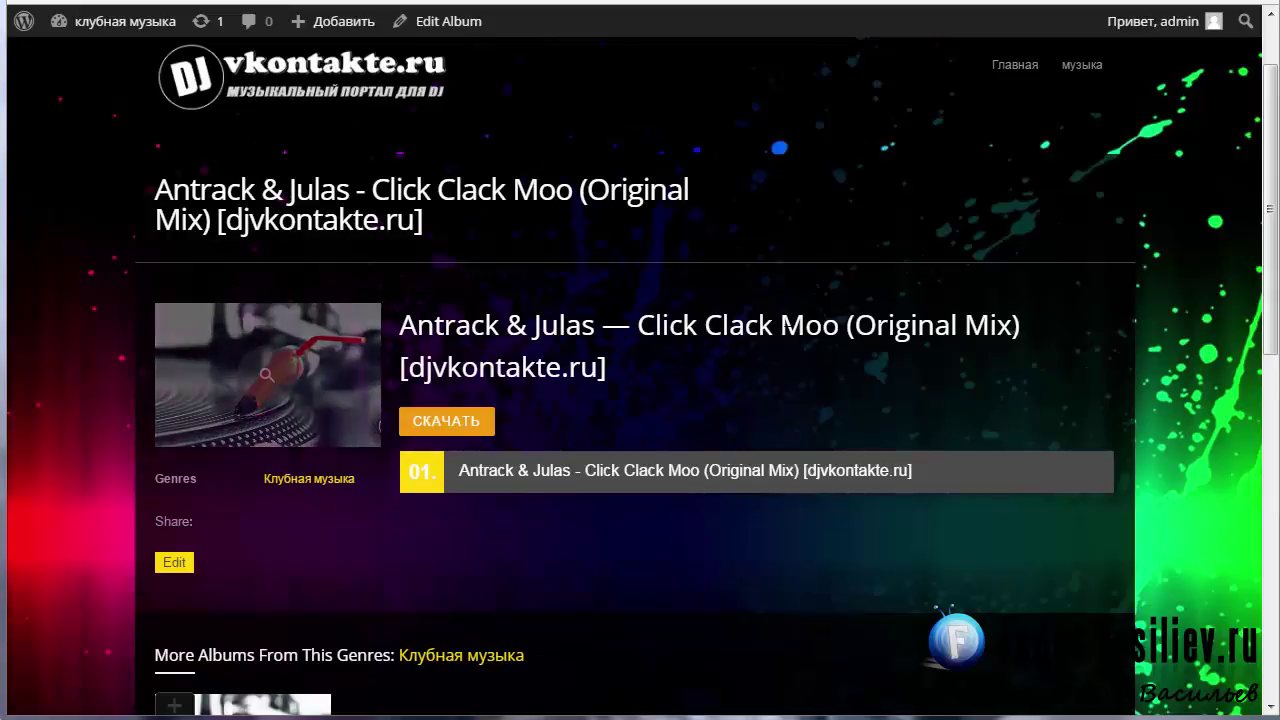
scroll(600, 310, "up", 1)
left_click(1015, 164)
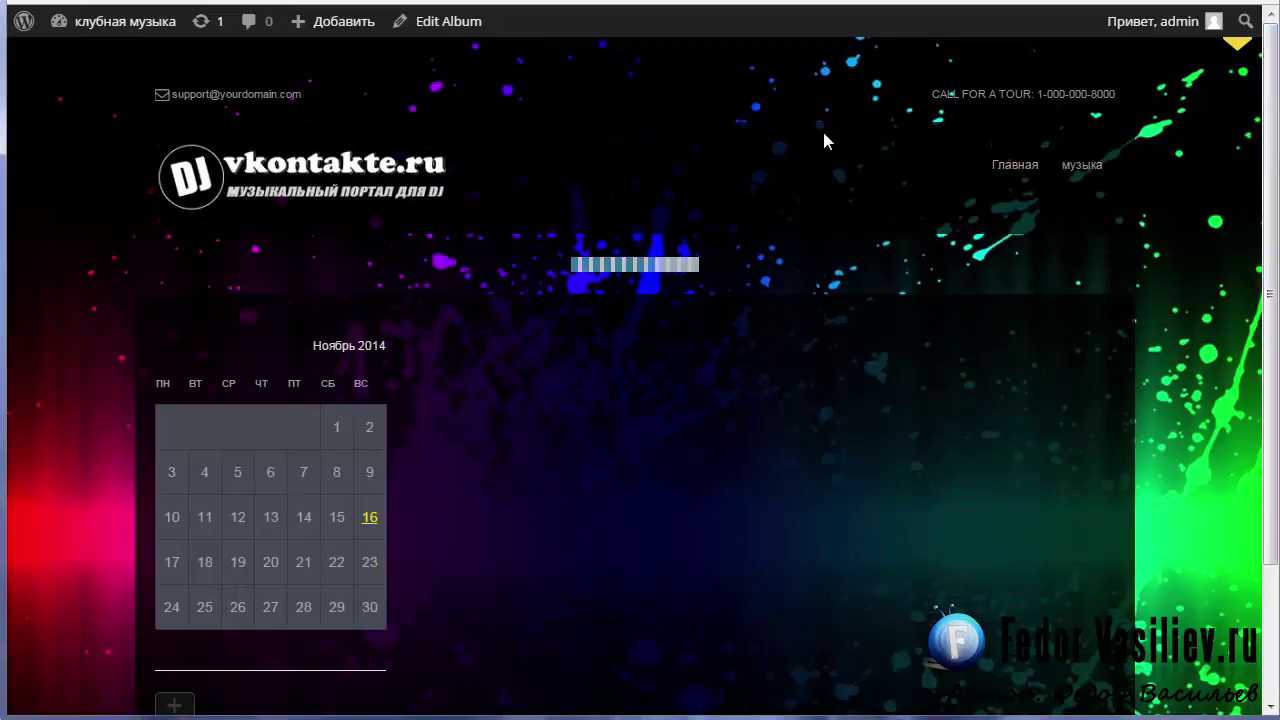
scroll(550, 388, "down", 5)
scroll(550, 385, "down", 3)
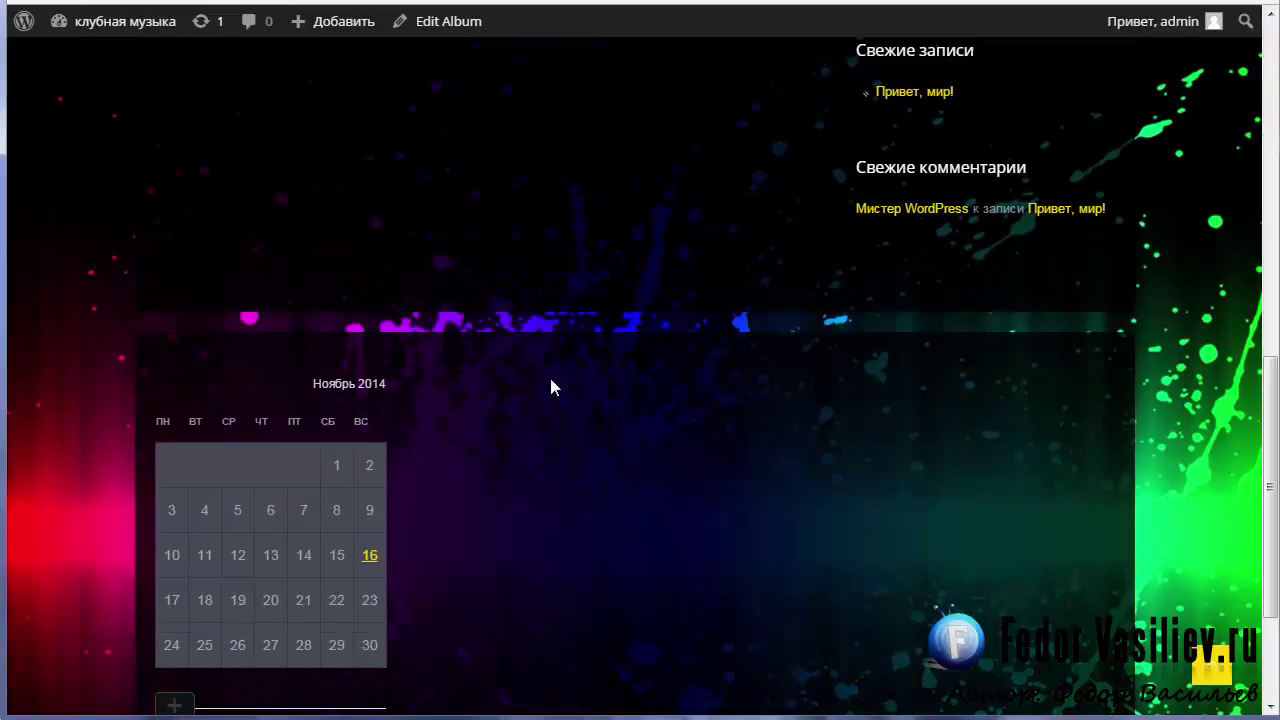
scroll(595, 616, "up", 6)
scroll(331, 501, "up", 3)
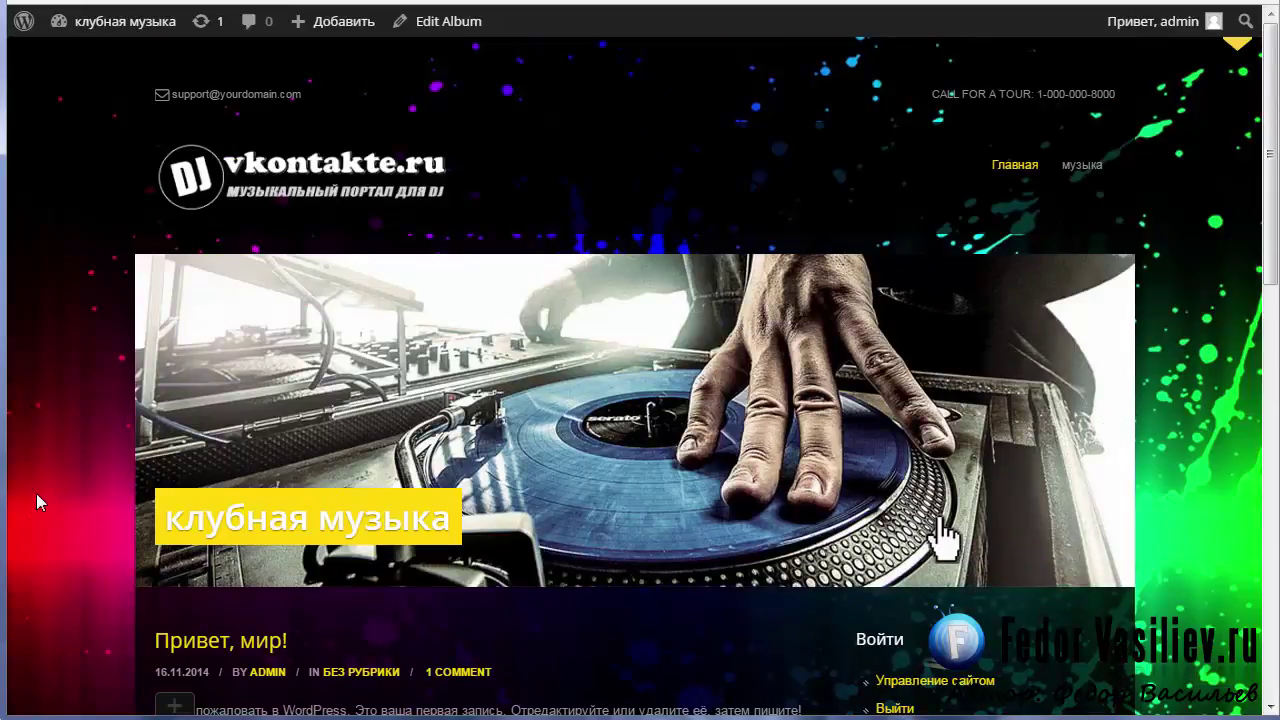
scroll(64, 490, "down", 4)
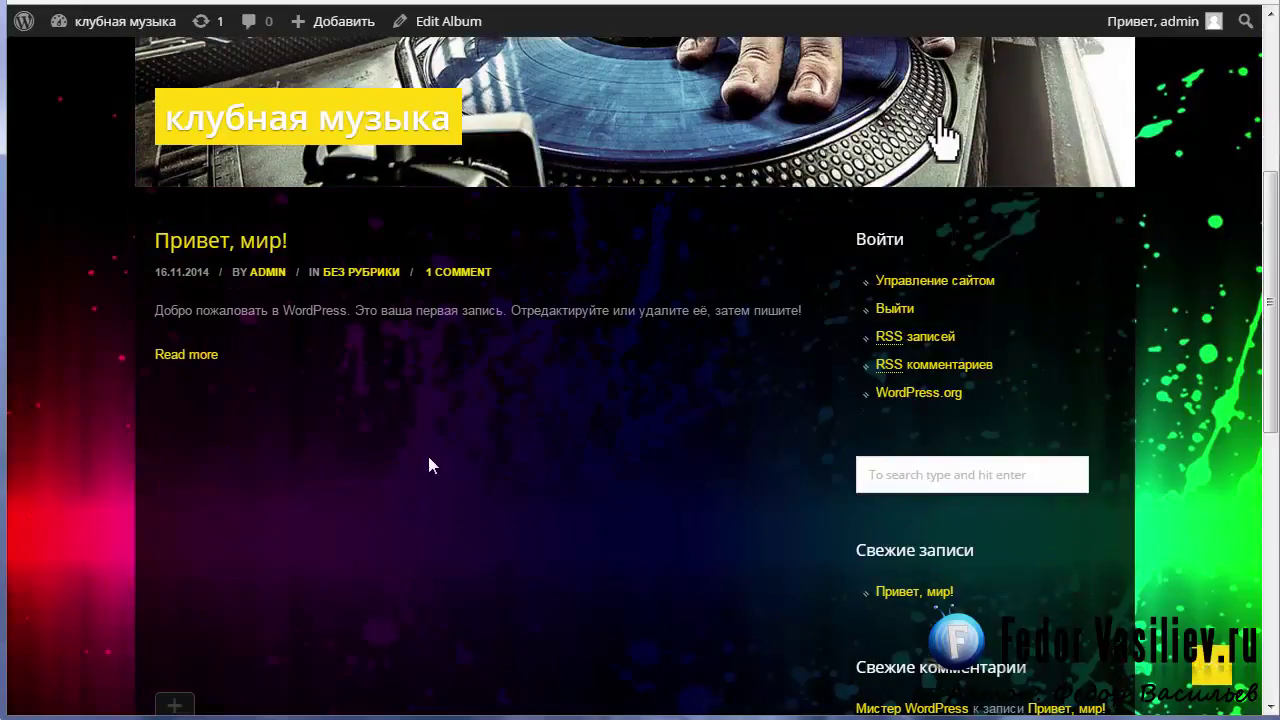
scroll(652, 540, "up", 4)
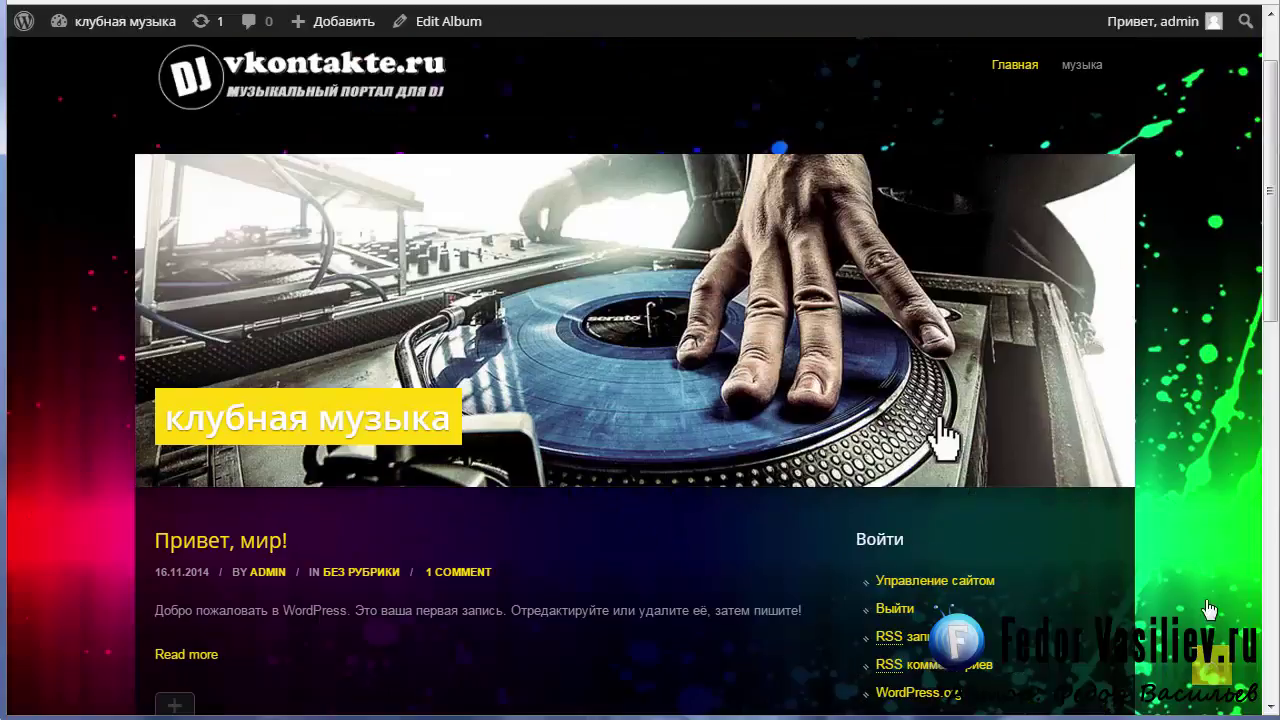
mouse_move(1082, 166)
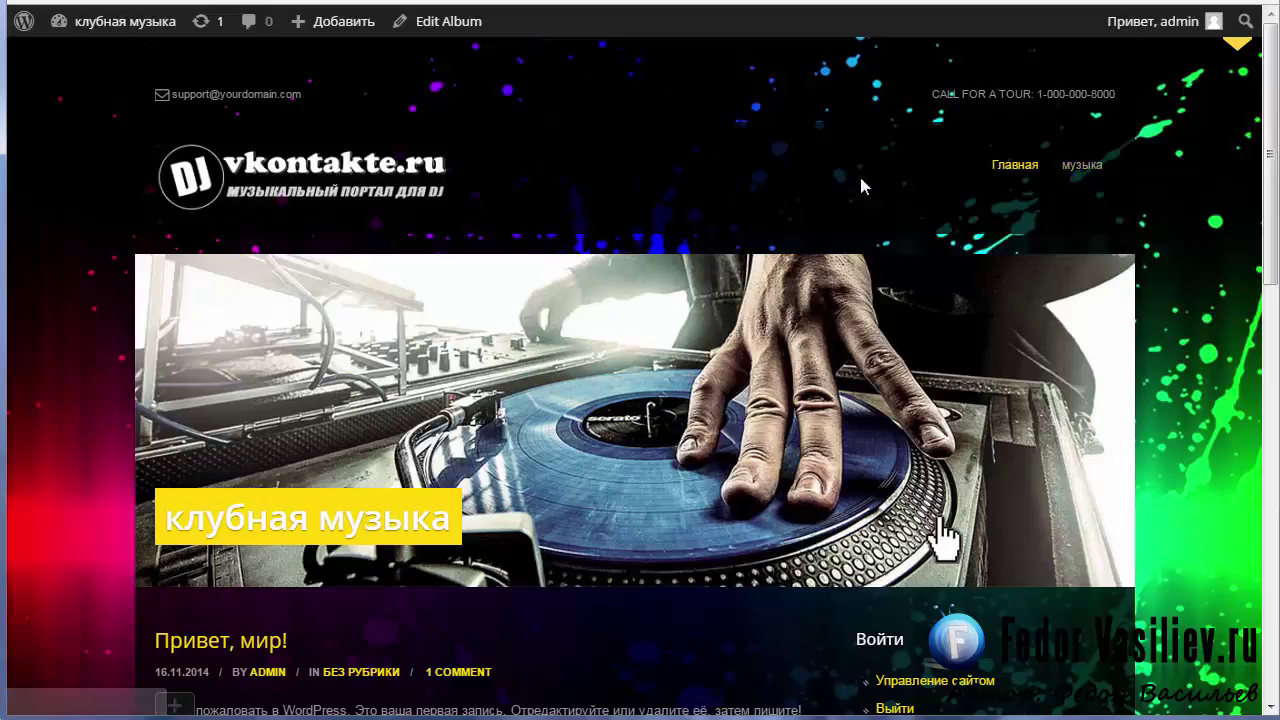
scroll(632, 432, "down", 5)
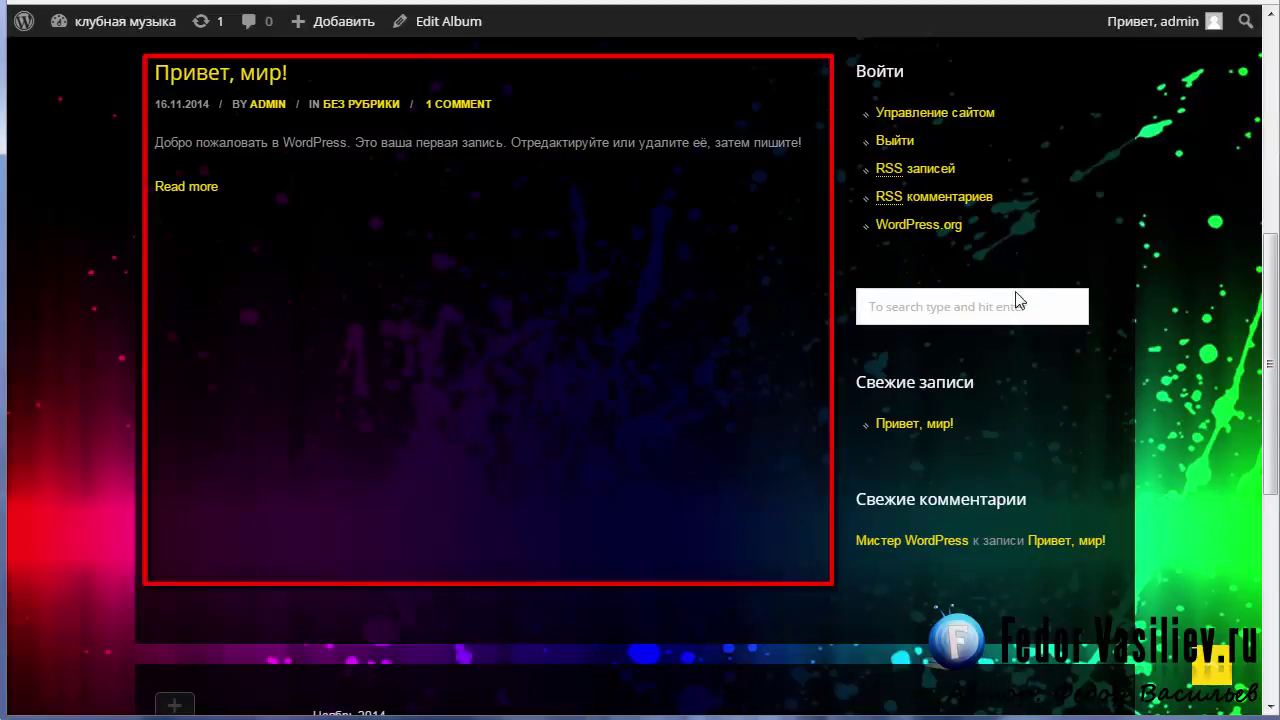
scroll(1018, 300, "up", 5)
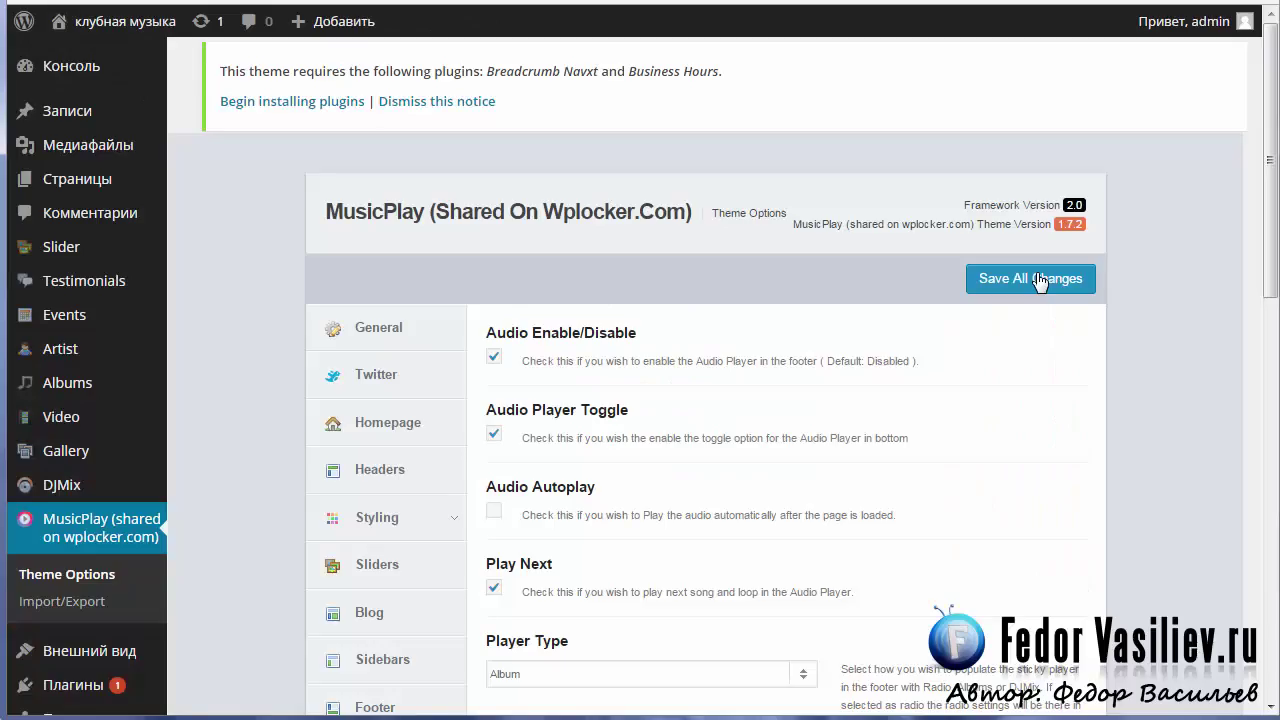
In the reading settings, choose a static front page, set «Клубная музыка» as the main page and save the changes.
scroll(313, 475, "down", 3)
mouse_move(100, 497)
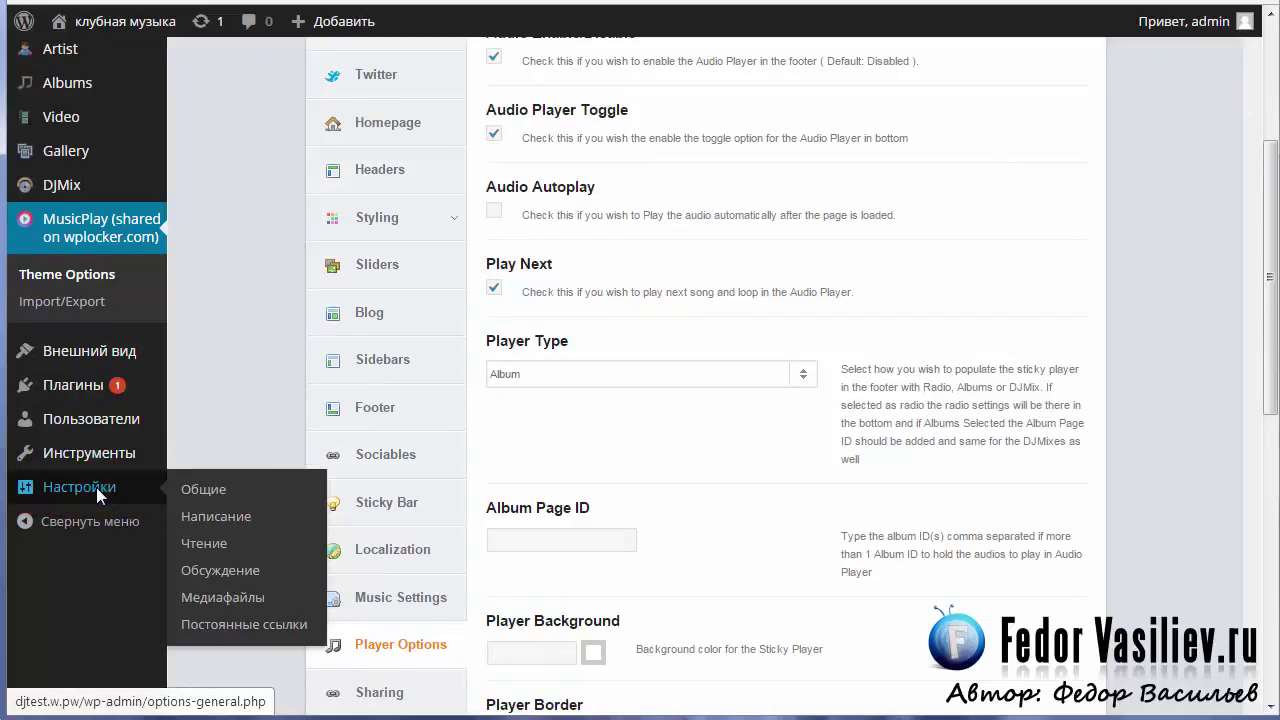
left_click(44, 580)
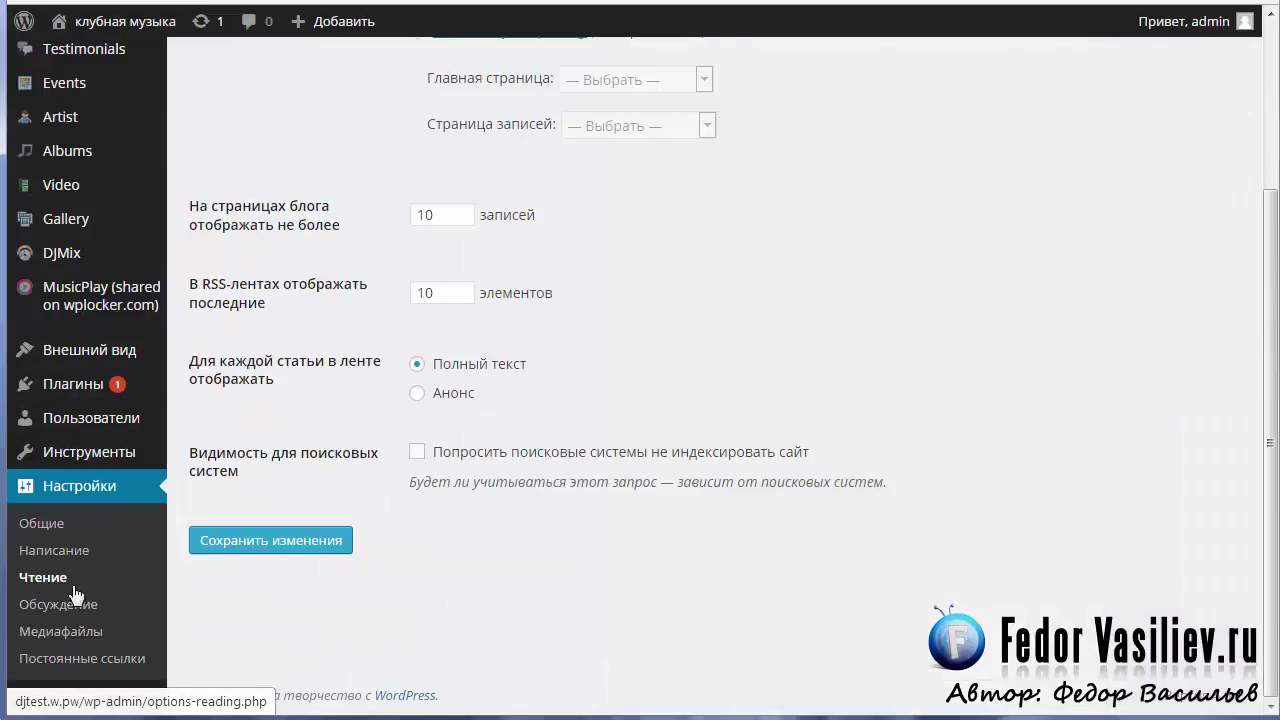
left_click(418, 266)
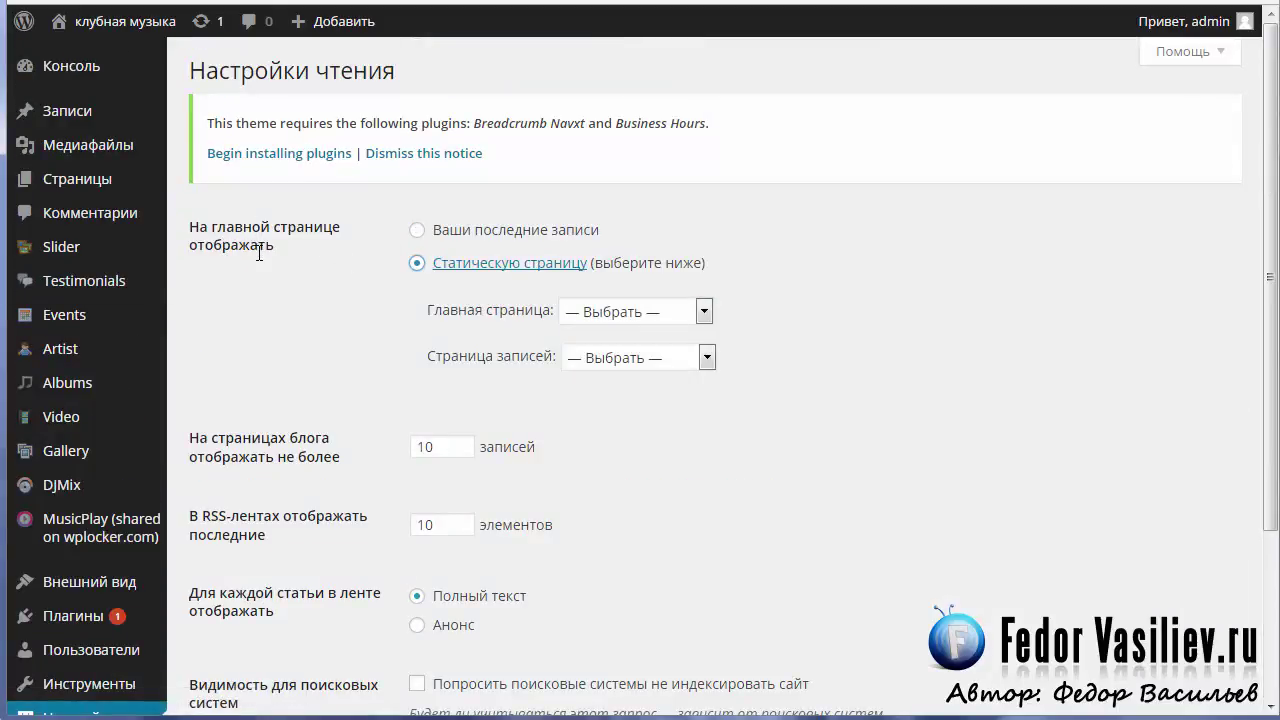
left_click(704, 313)
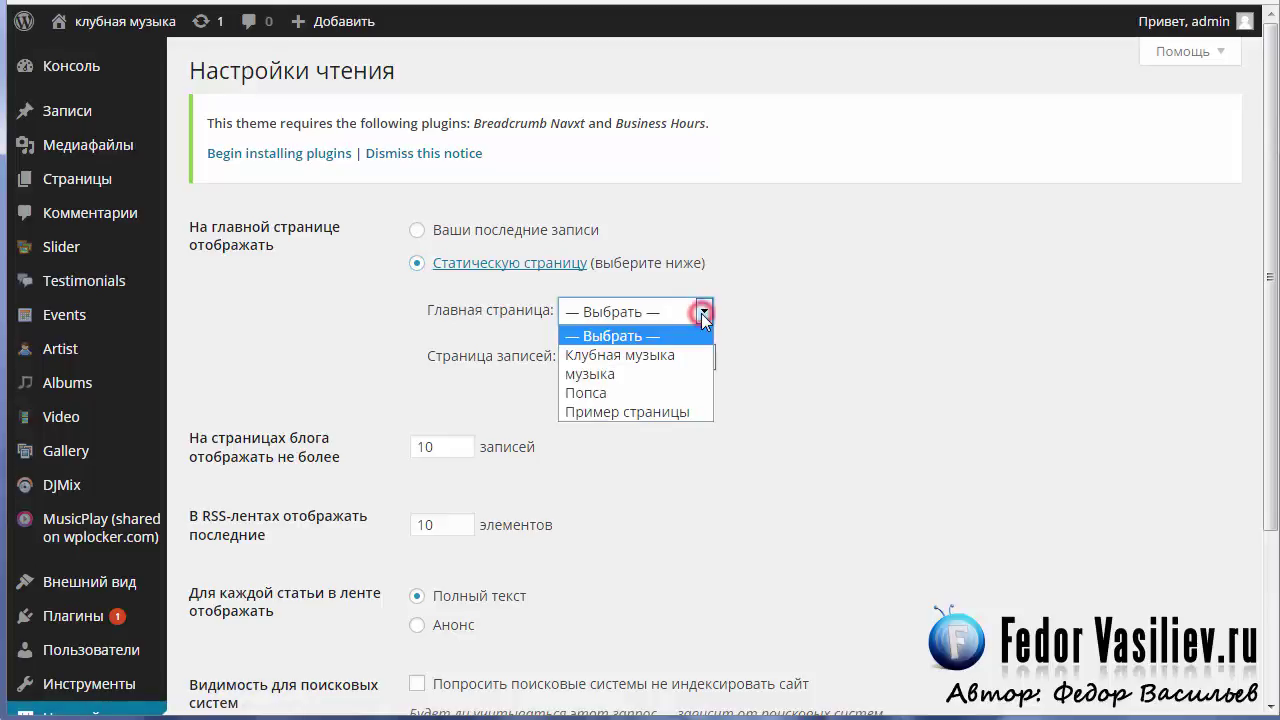
left_click(619, 356)
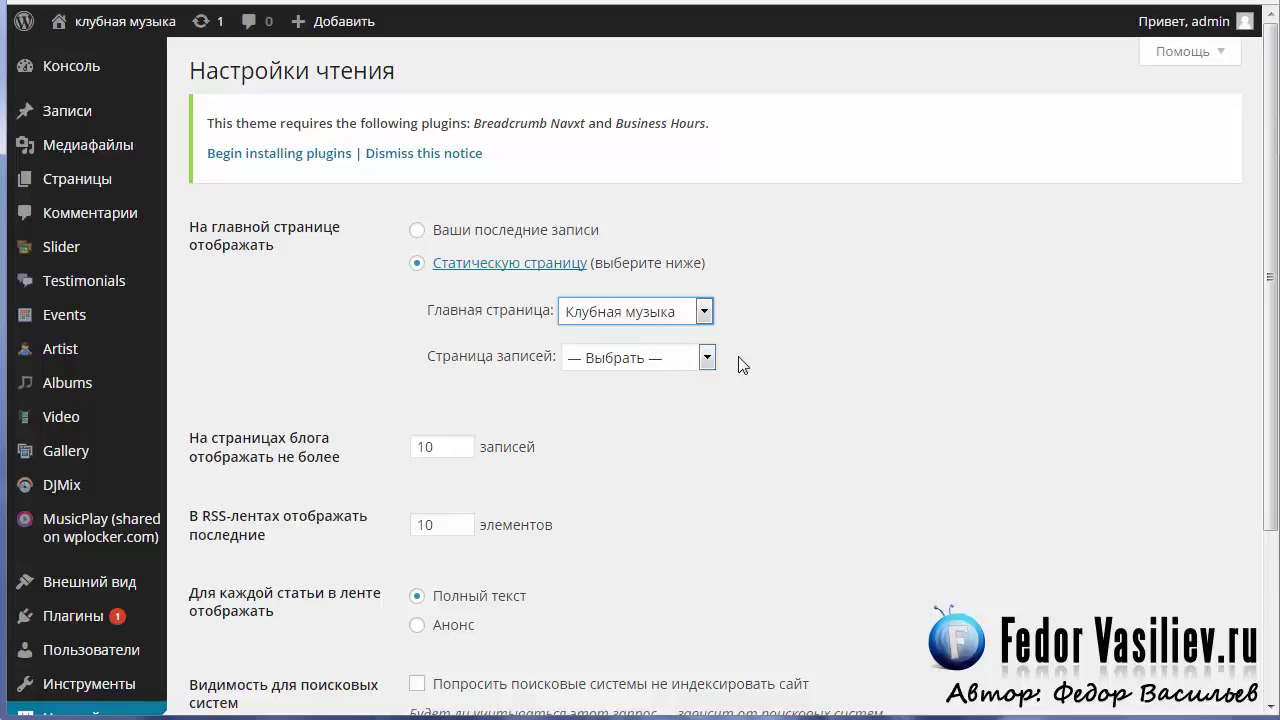
scroll(742, 364, "down", 4)
left_click(266, 543)
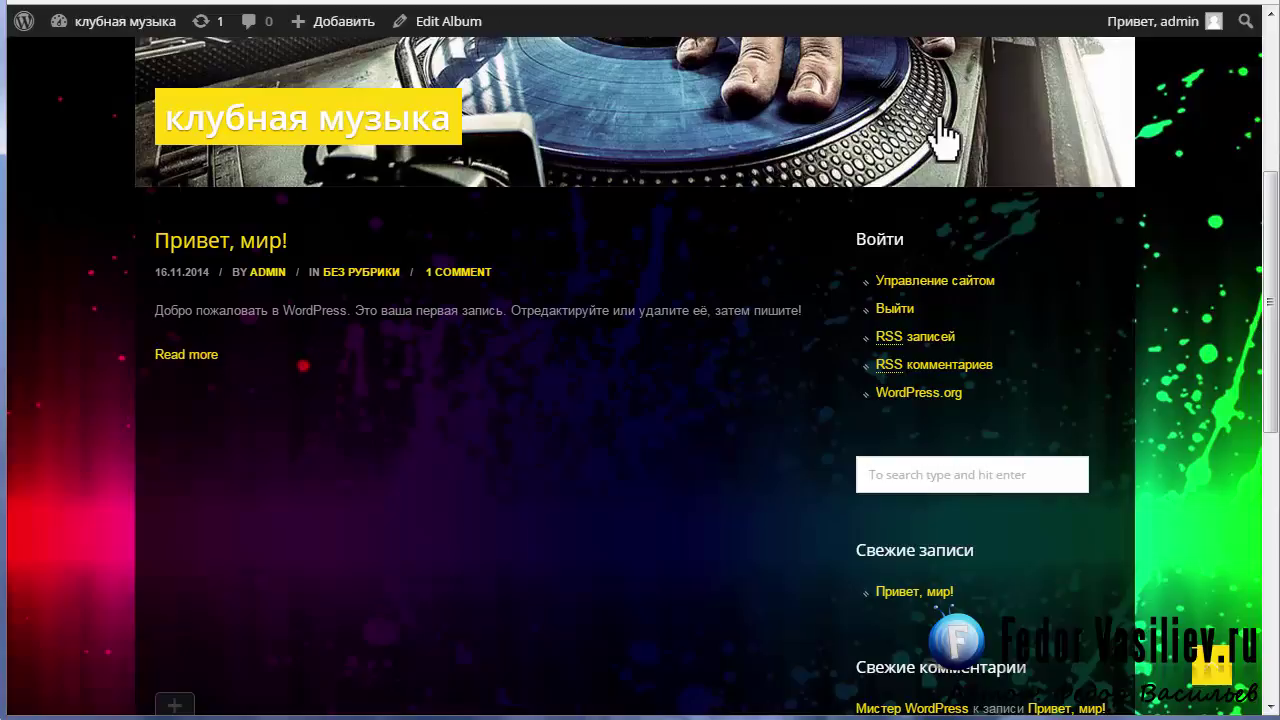
Reload the site's home page, look over its album and sidebar content, and collapse the footer player.
left_click_drag(303, 366, 190, 270)
left_click(282, 376)
left_click(187, 260)
key("F5")
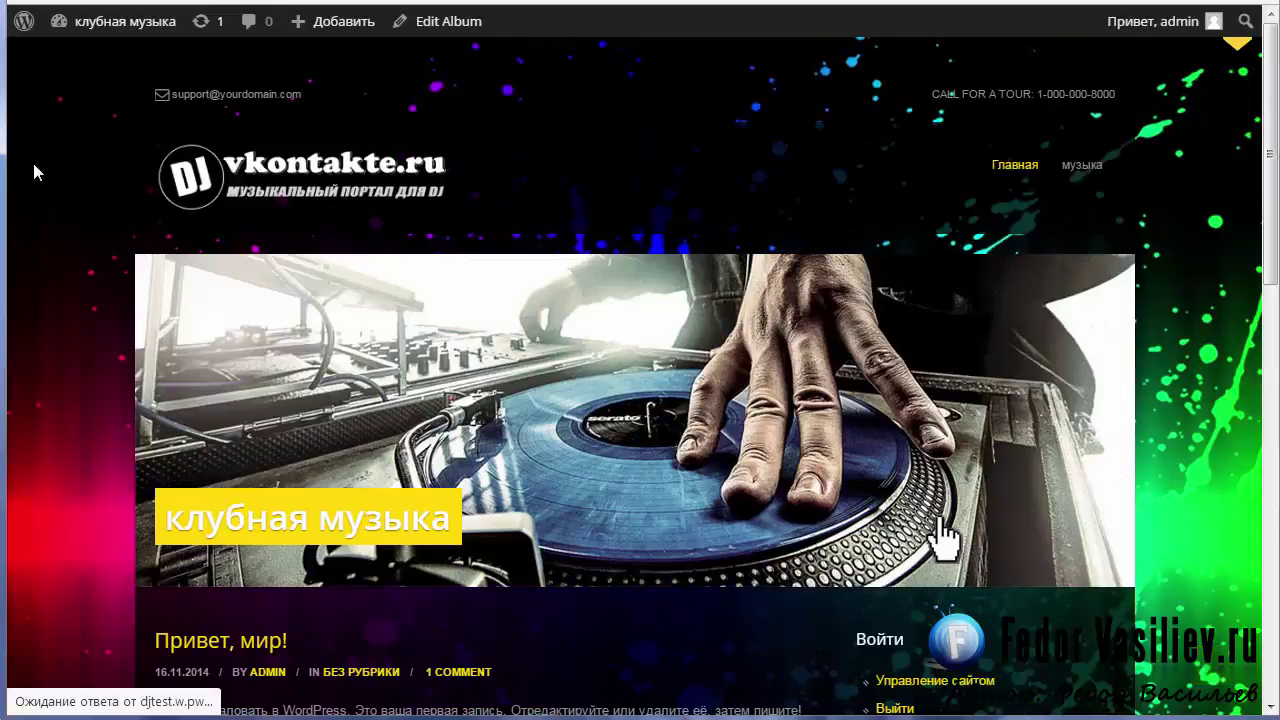
scroll(515, 334, "down", 5)
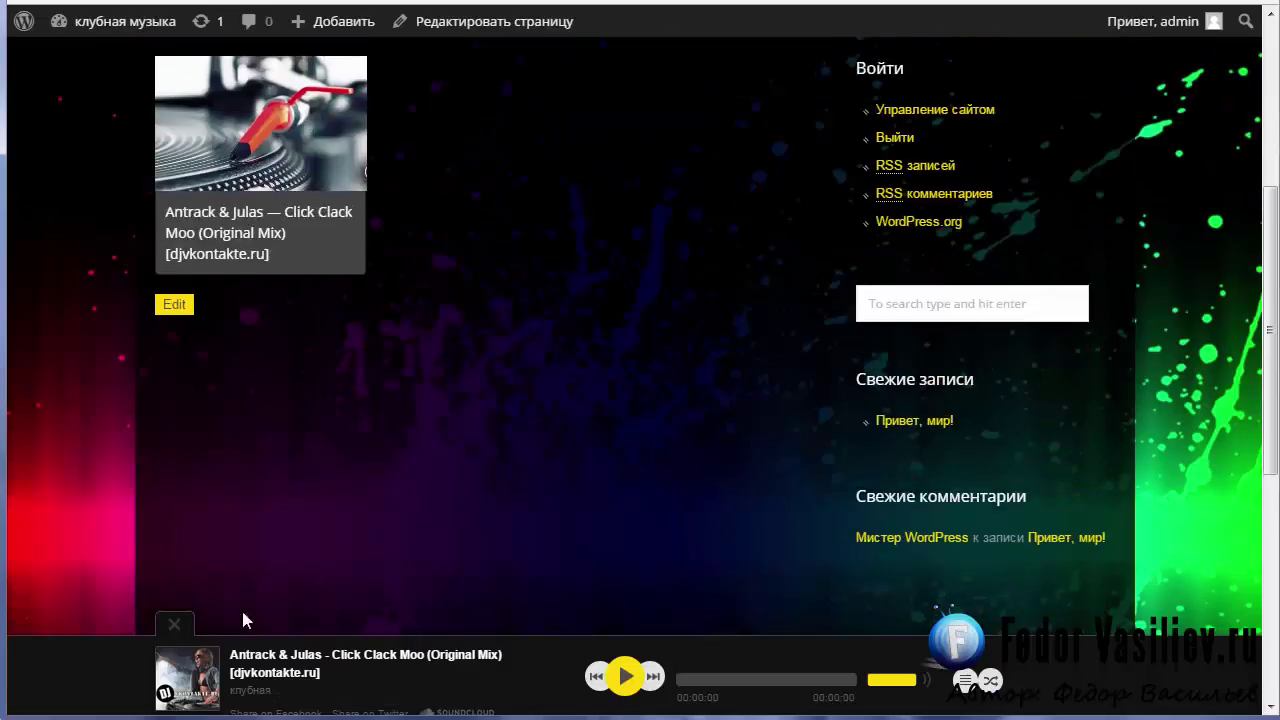
scroll(243, 614, "up", 2)
left_click(176, 624)
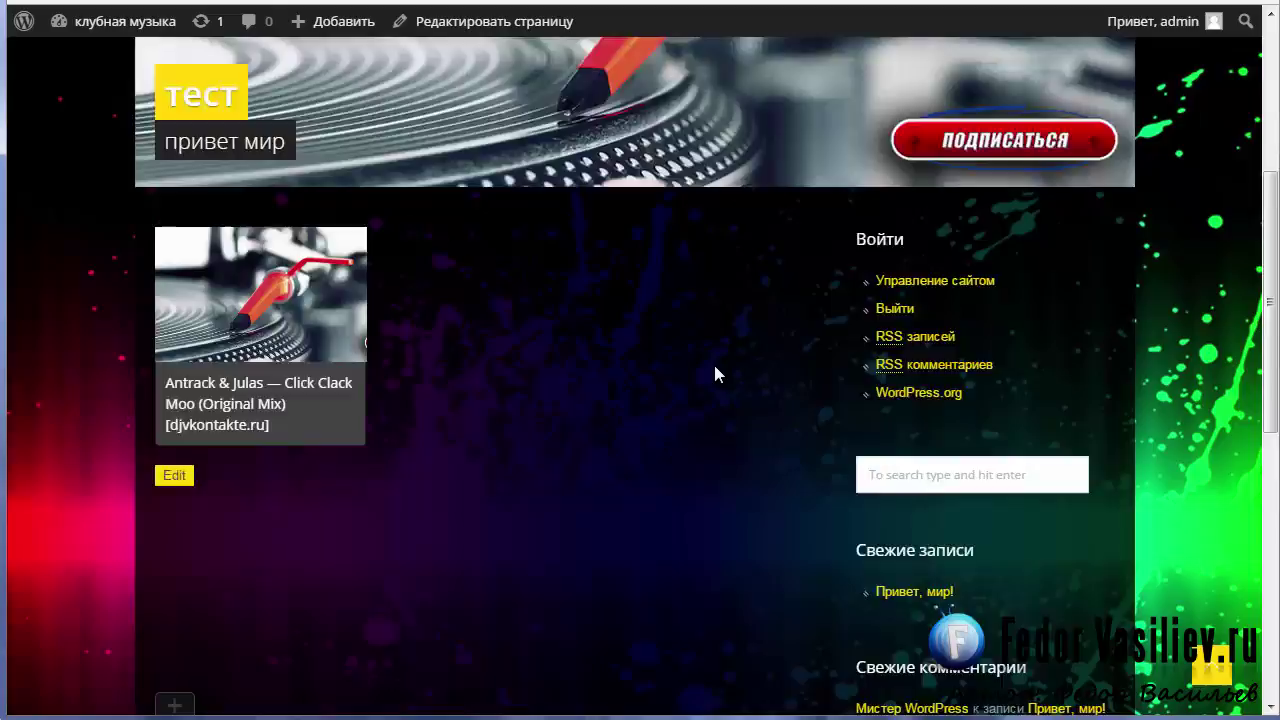
Open the page under the «музыка» menu item and examine its slider, album card, sidebar and empty content area.
scroll(716, 375, "up", 5)
mouse_move(1082, 164)
left_click(1088, 240)
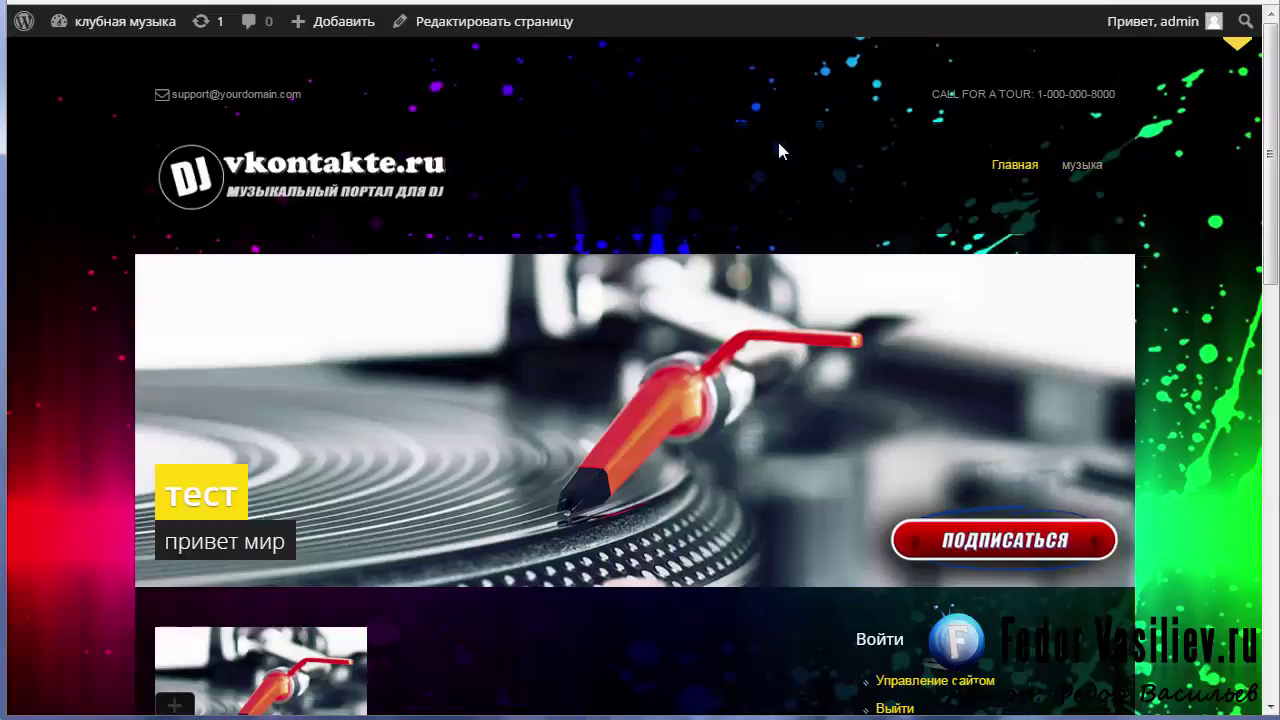
scroll(448, 425, "down", 4)
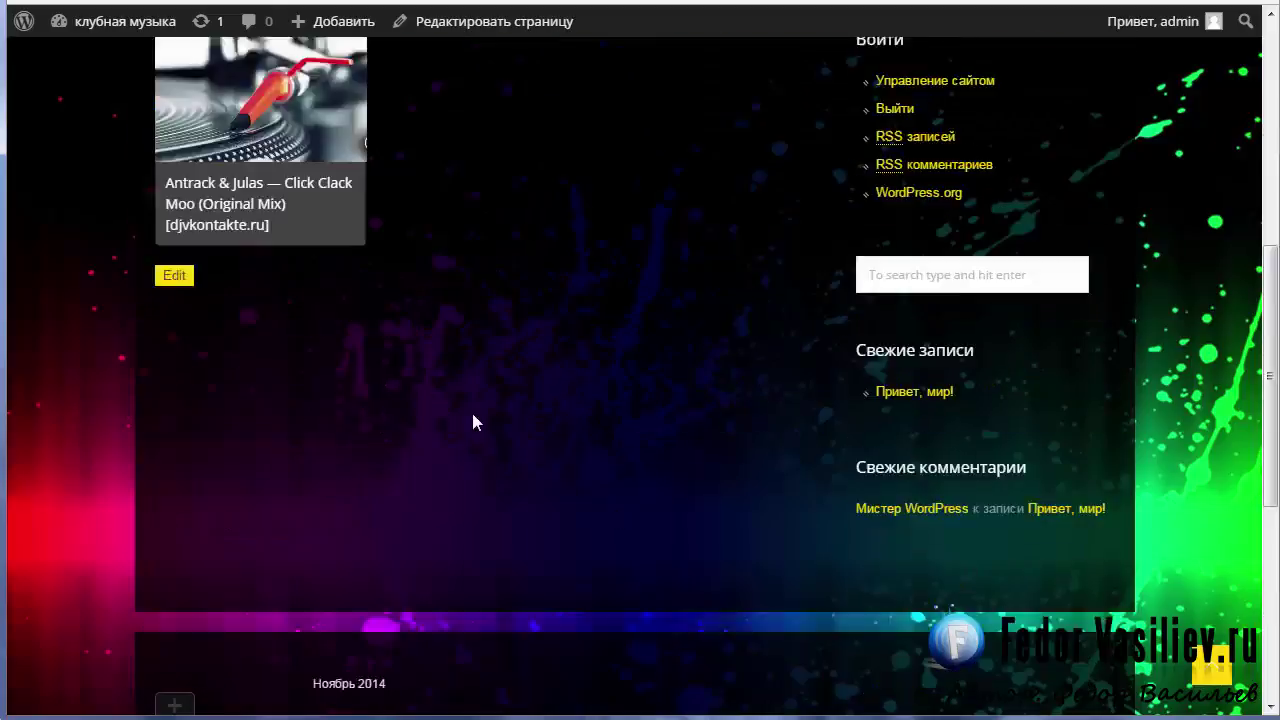
scroll(189, 329, "up", 2)
scroll(714, 157, "up", 4)
scroll(592, 403, "down", 3)
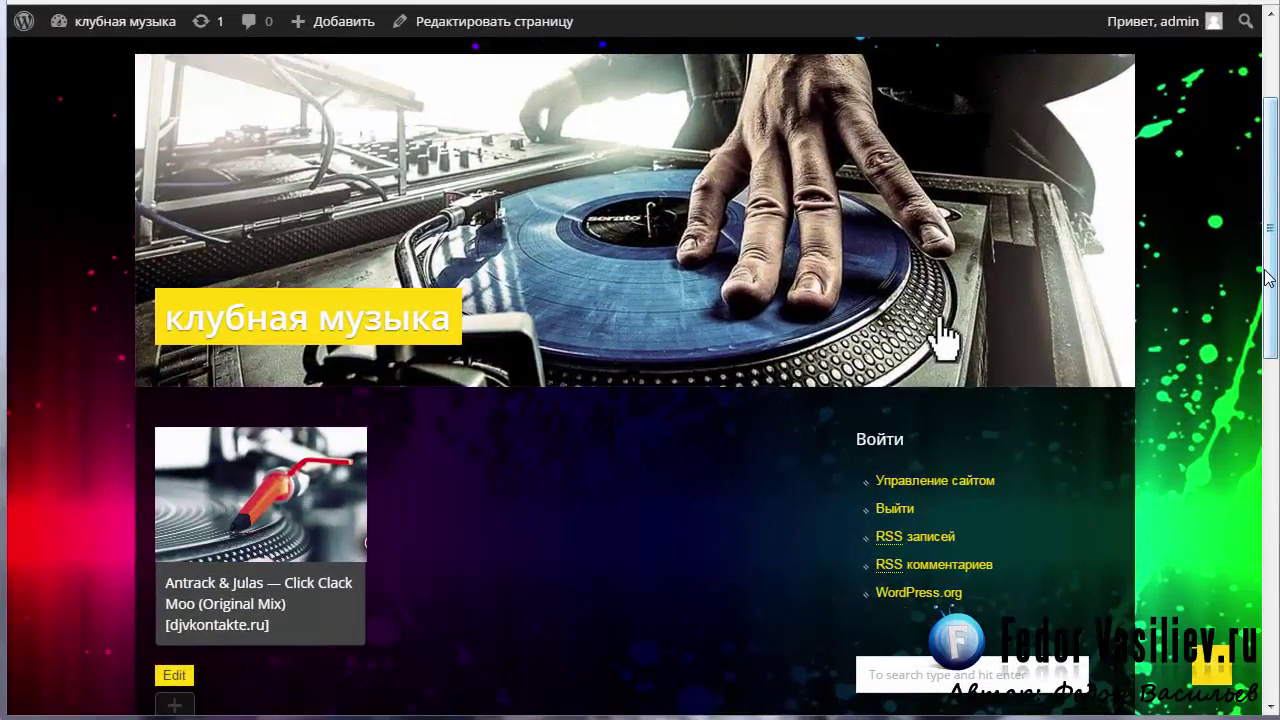
scroll(1273, 281, "down", 1)
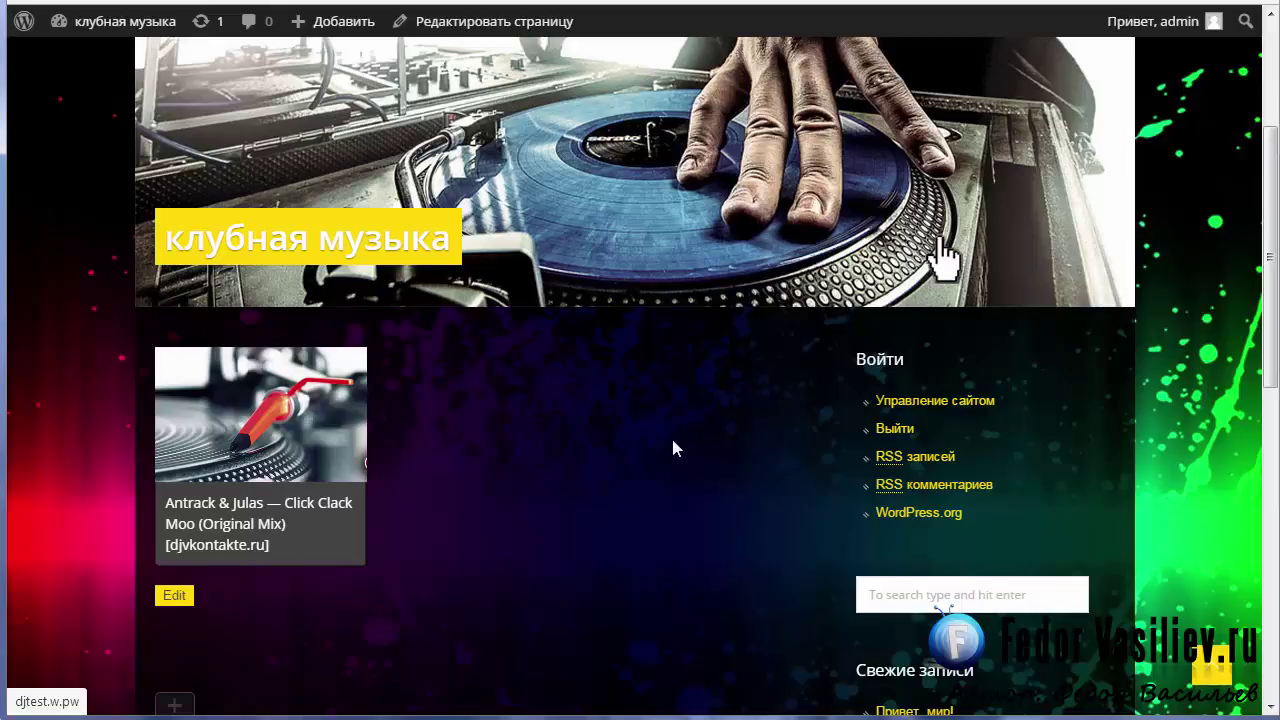
scroll(905, 549, "down", 1)
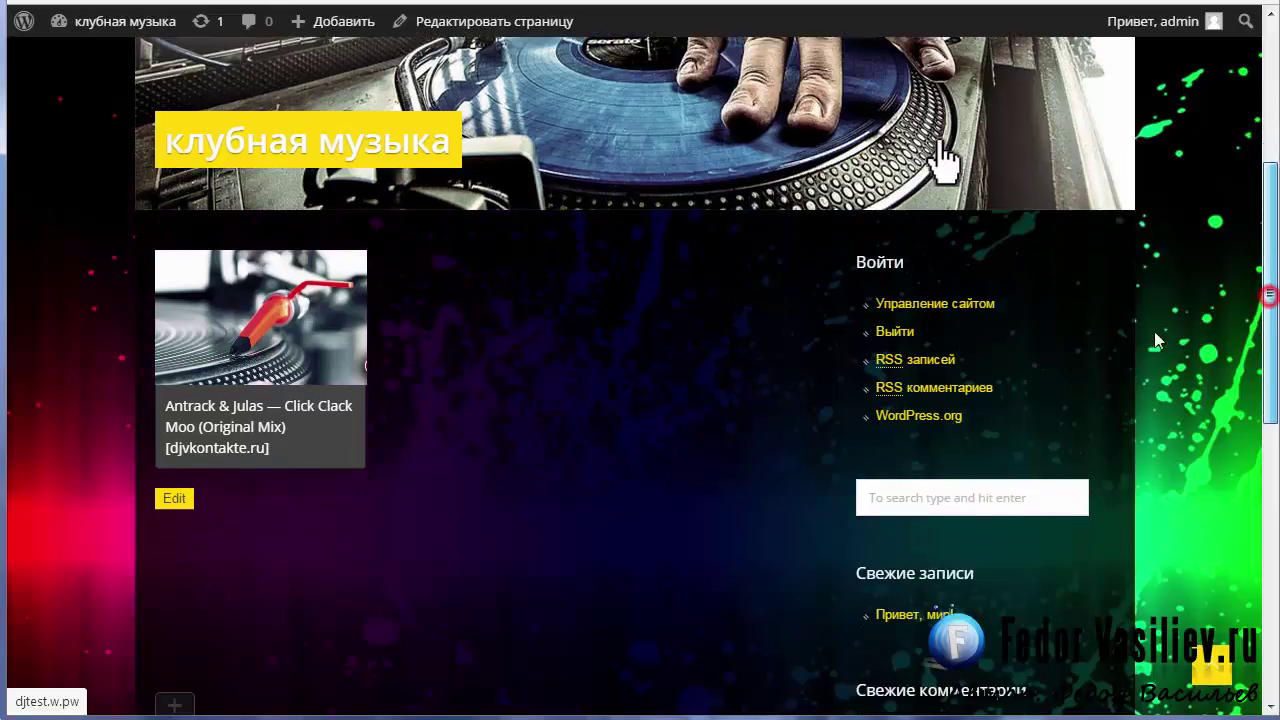
left_click_drag(1274, 325, 1270, 360)
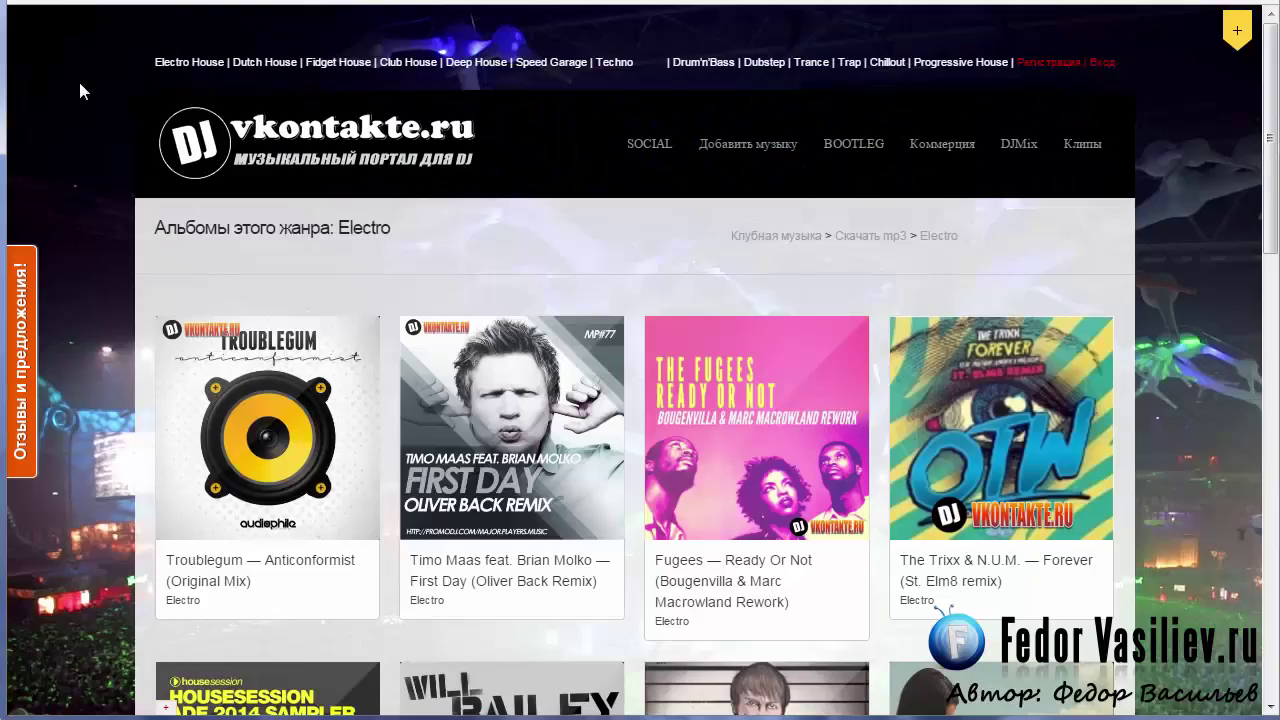
Switch to the djvkontakte.ru example site, examine its Electro album grid, and compare it with the home page's sidebar layout.
scroll(270, 350, "down", 1)
scroll(860, 316, "down", 1)
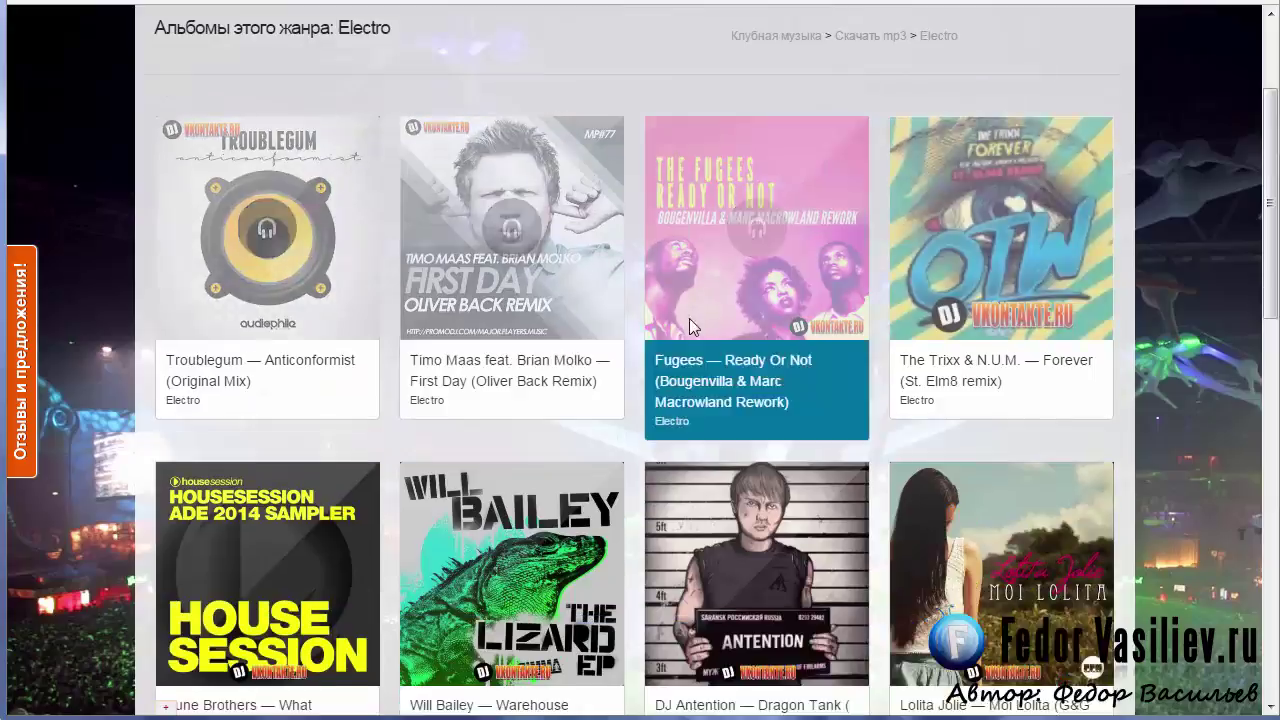
scroll(689, 318, "down", 5)
scroll(685, 306, "up", 5)
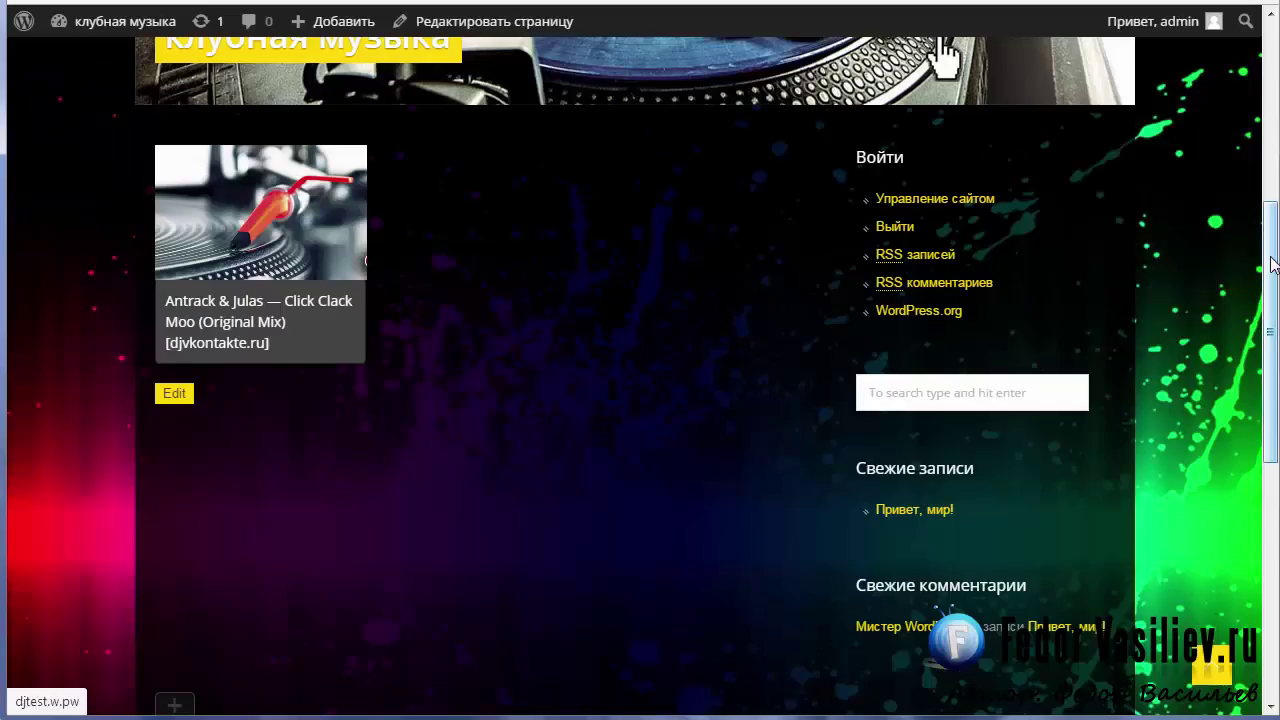
scroll(908, 276, "down", 1)
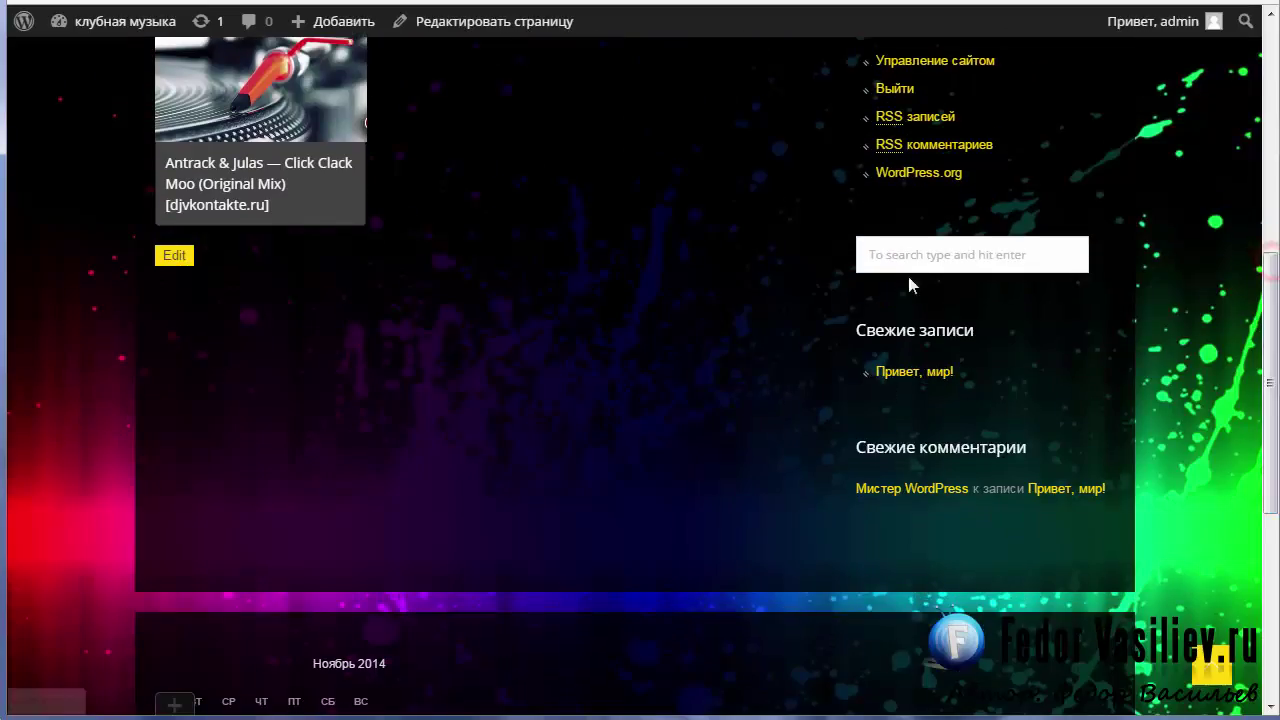
scroll(1046, 332, "up", 2)
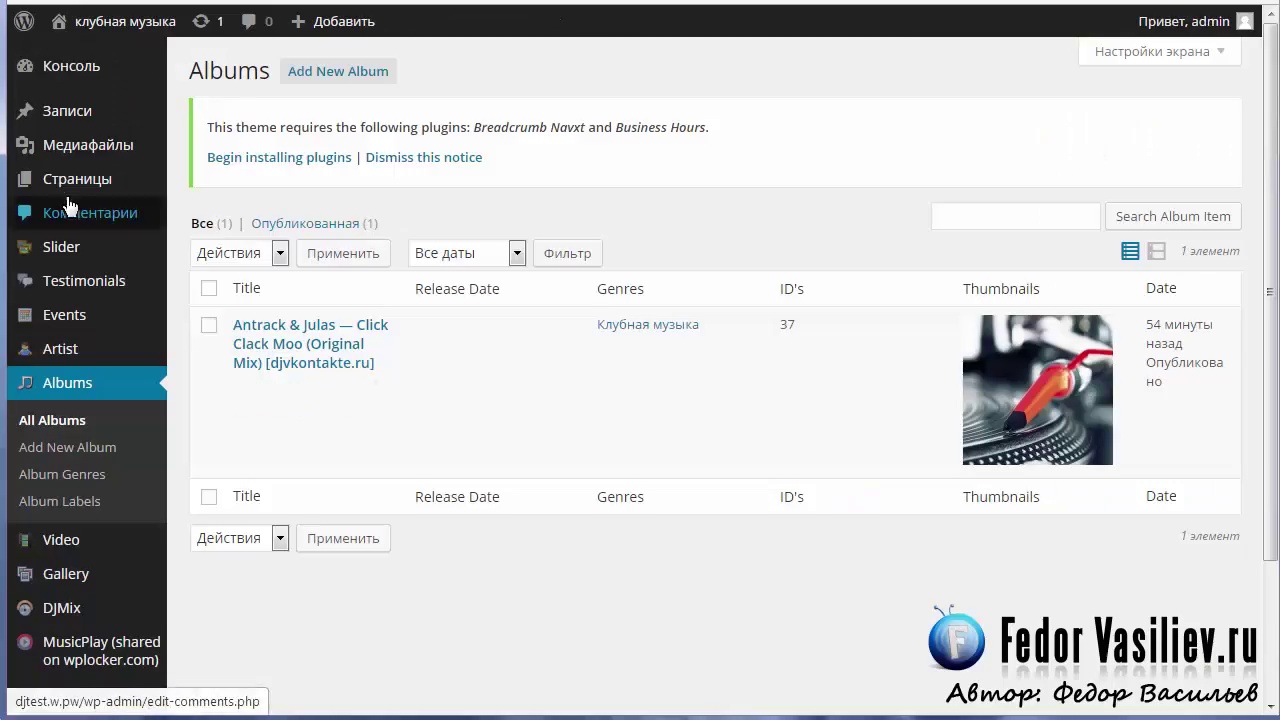
Edit the «Клубная музыка» page, set its Layout Option to full width without a sidebar, and update the page.
left_click(66, 186)
left_click(250, 325)
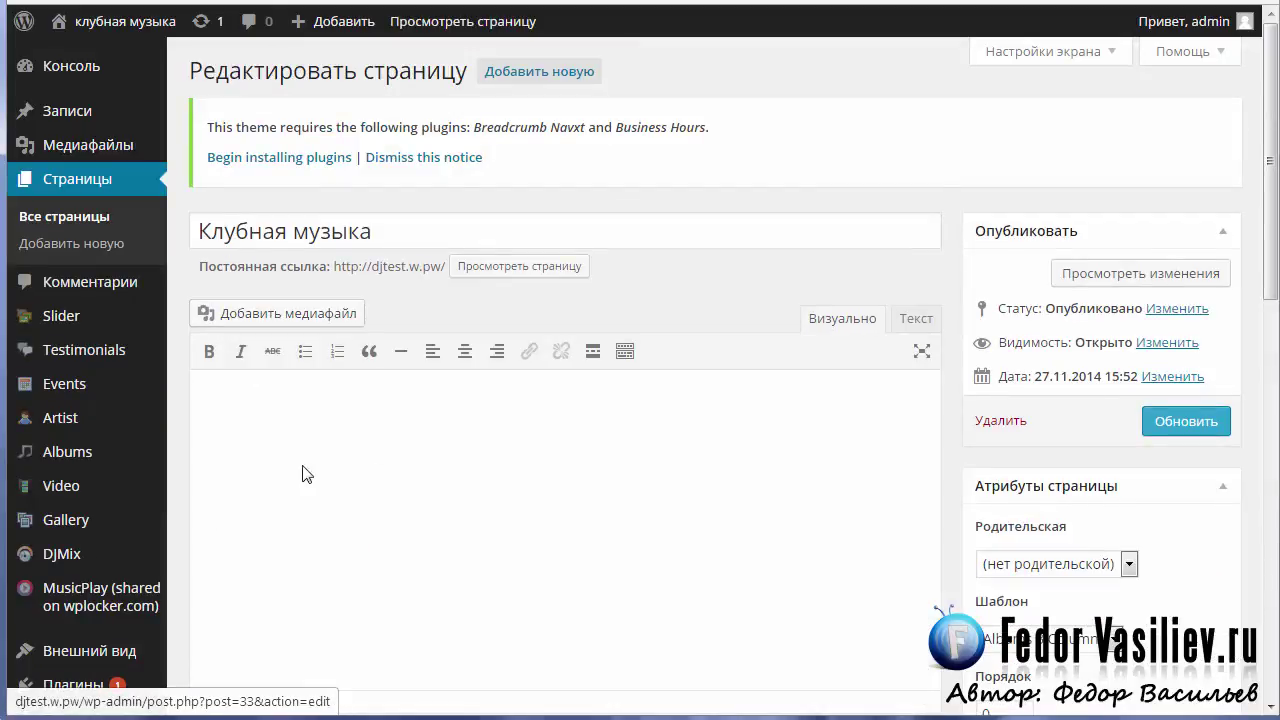
scroll(1256, 188, "down", 5)
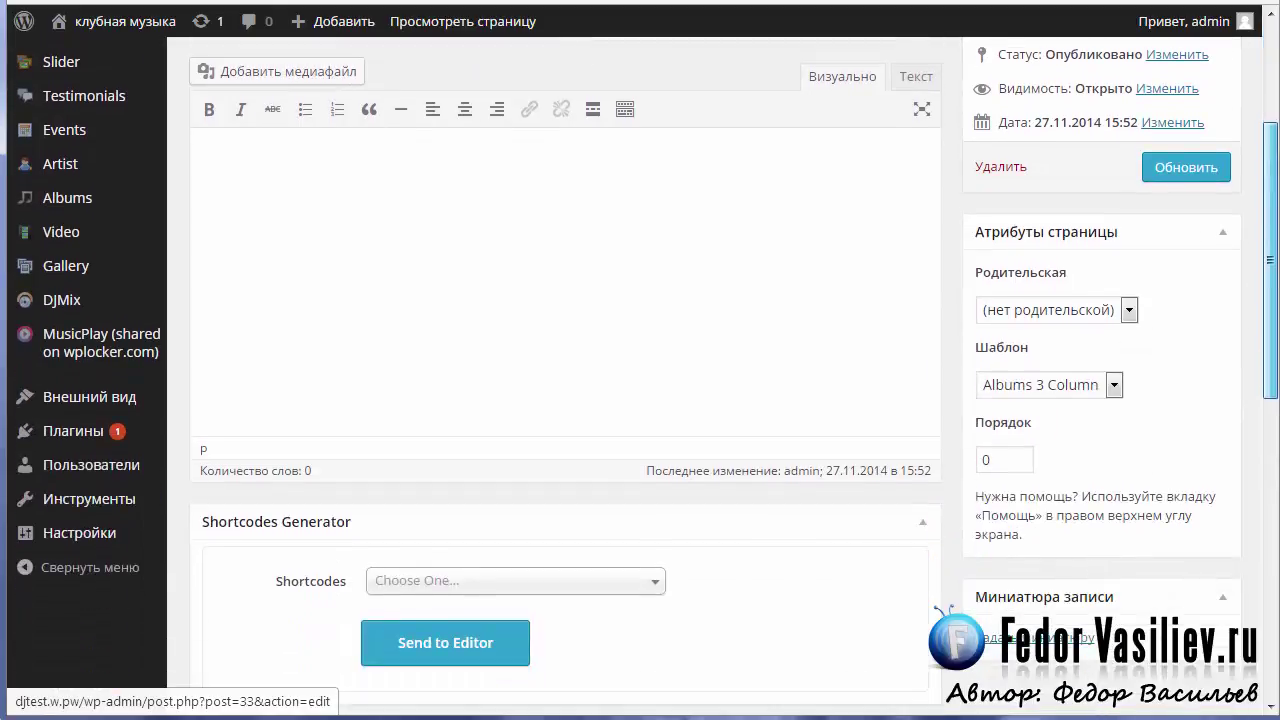
scroll(565, 400, "down", 4)
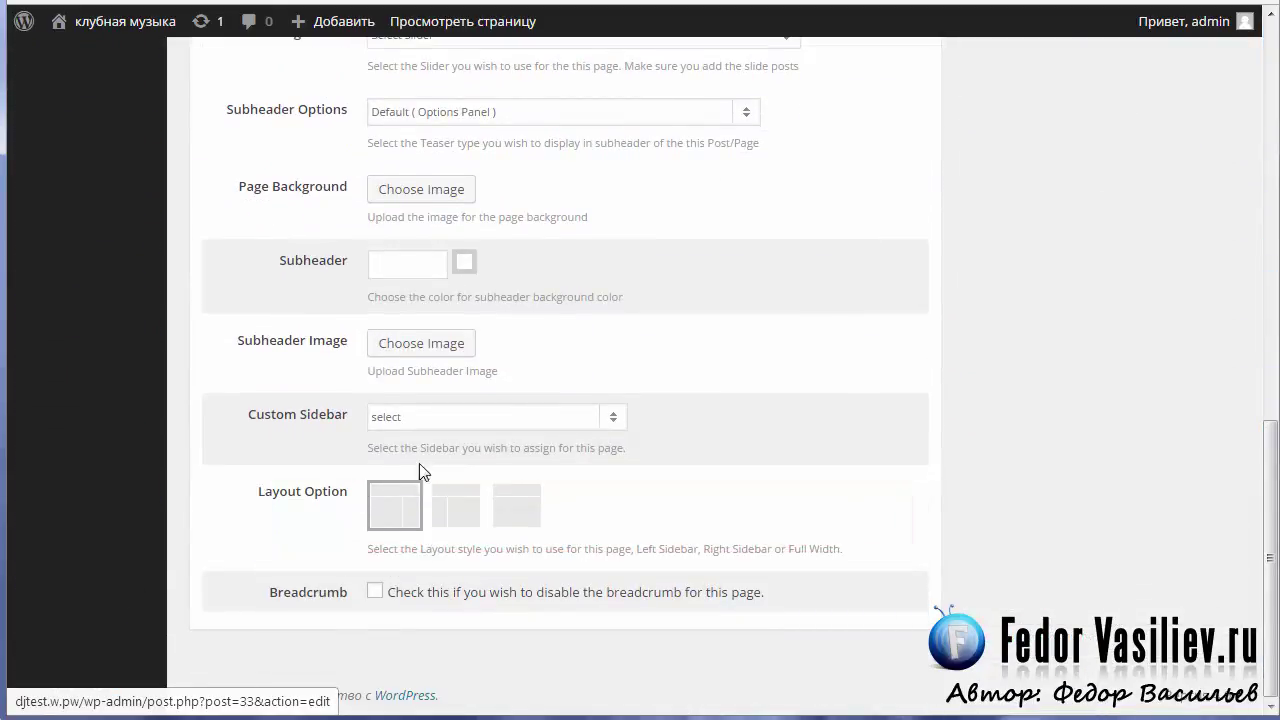
left_click(384, 512)
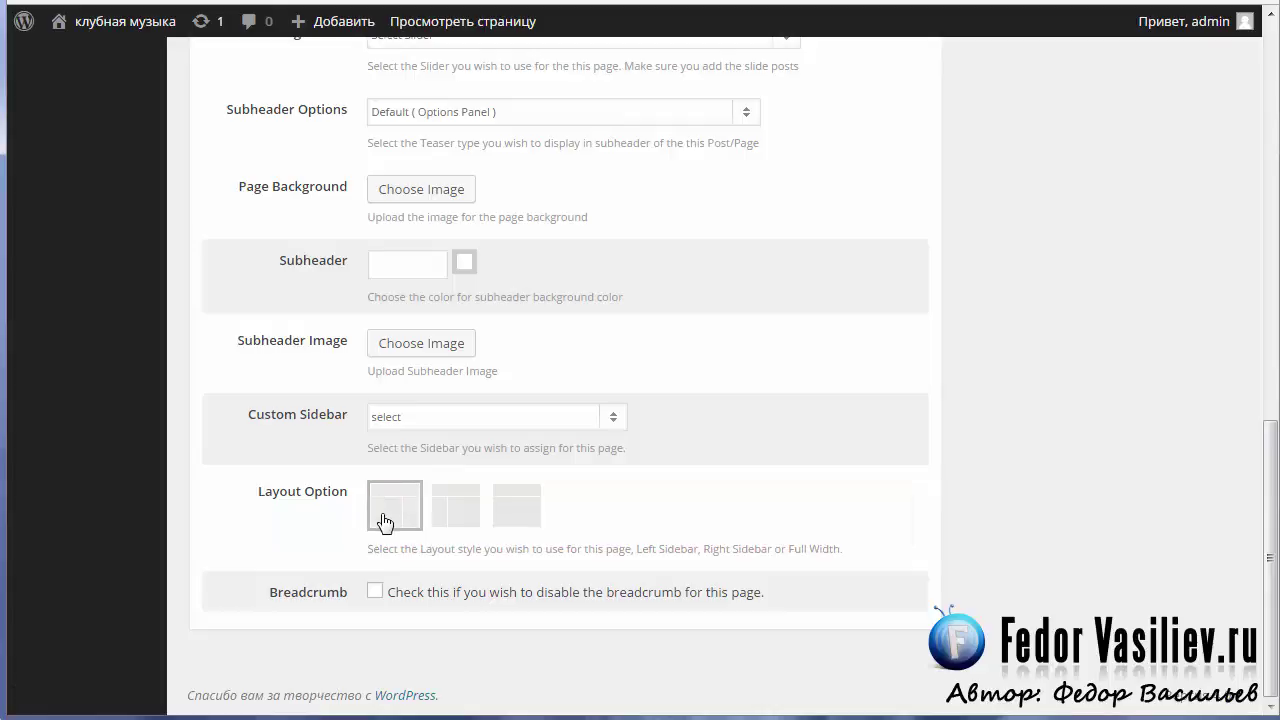
left_click(454, 508)
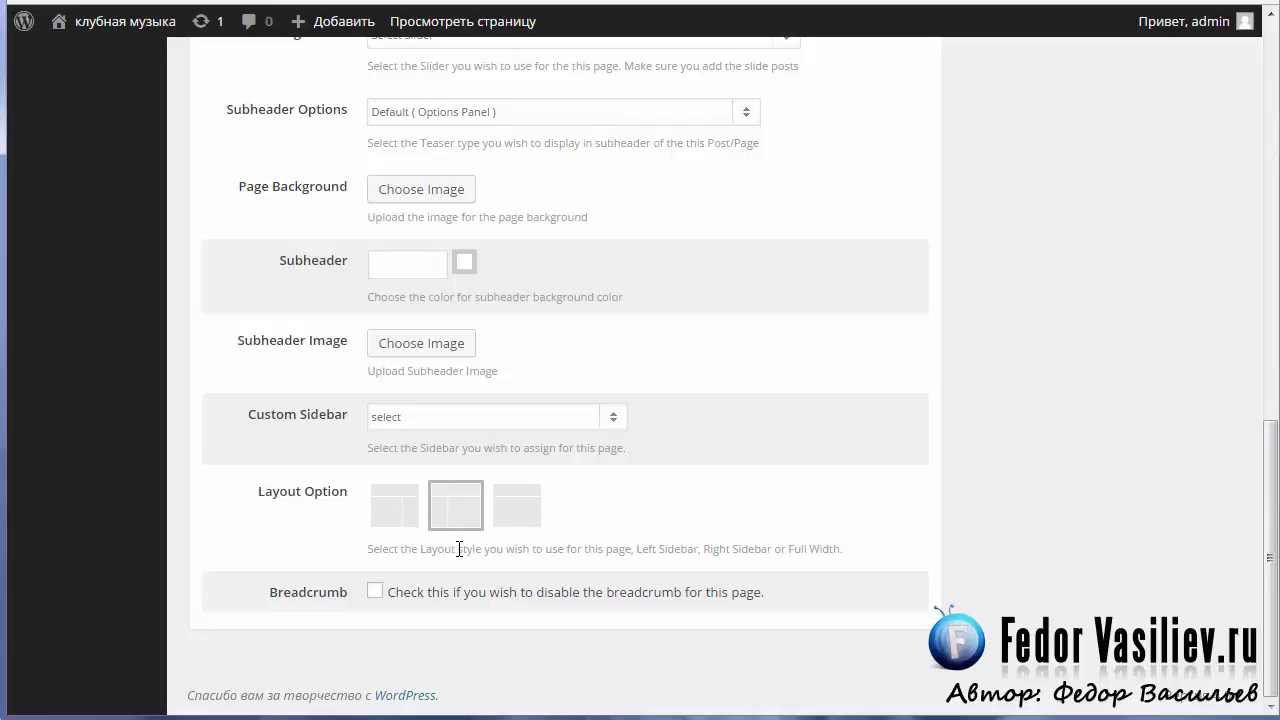
left_click(511, 516)
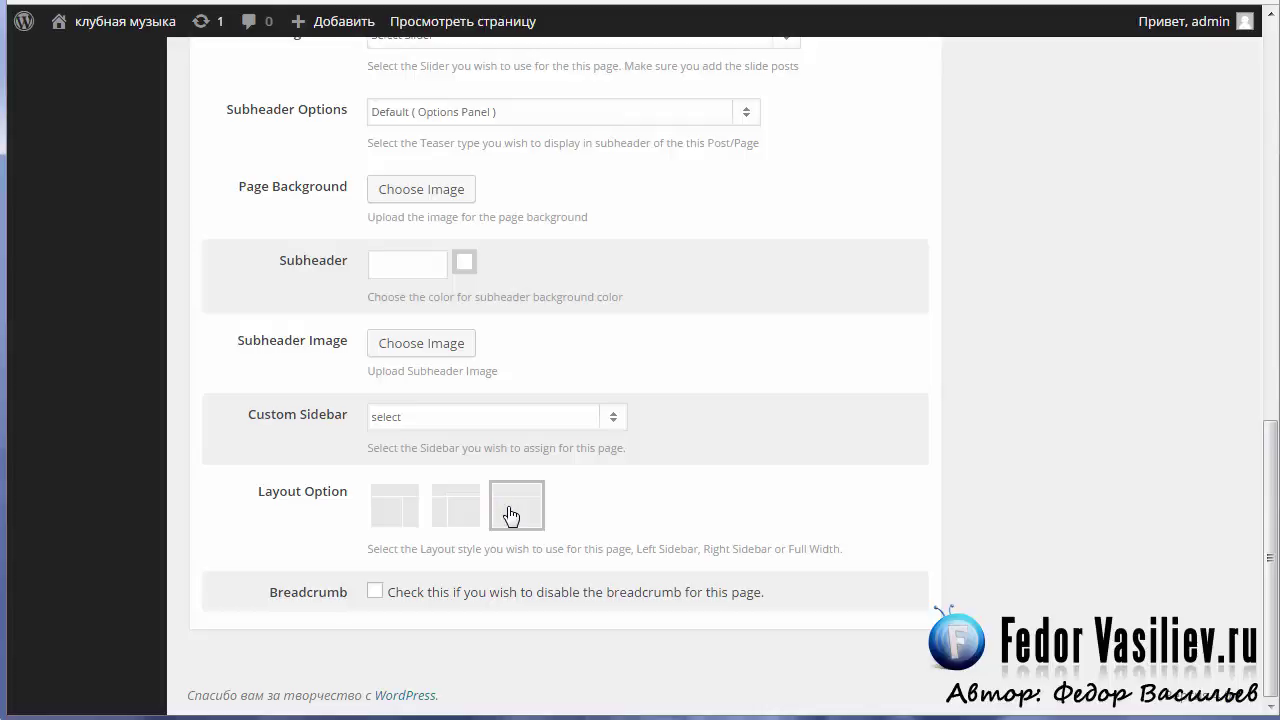
scroll(1100, 310, "up", 15)
left_click(1170, 308)
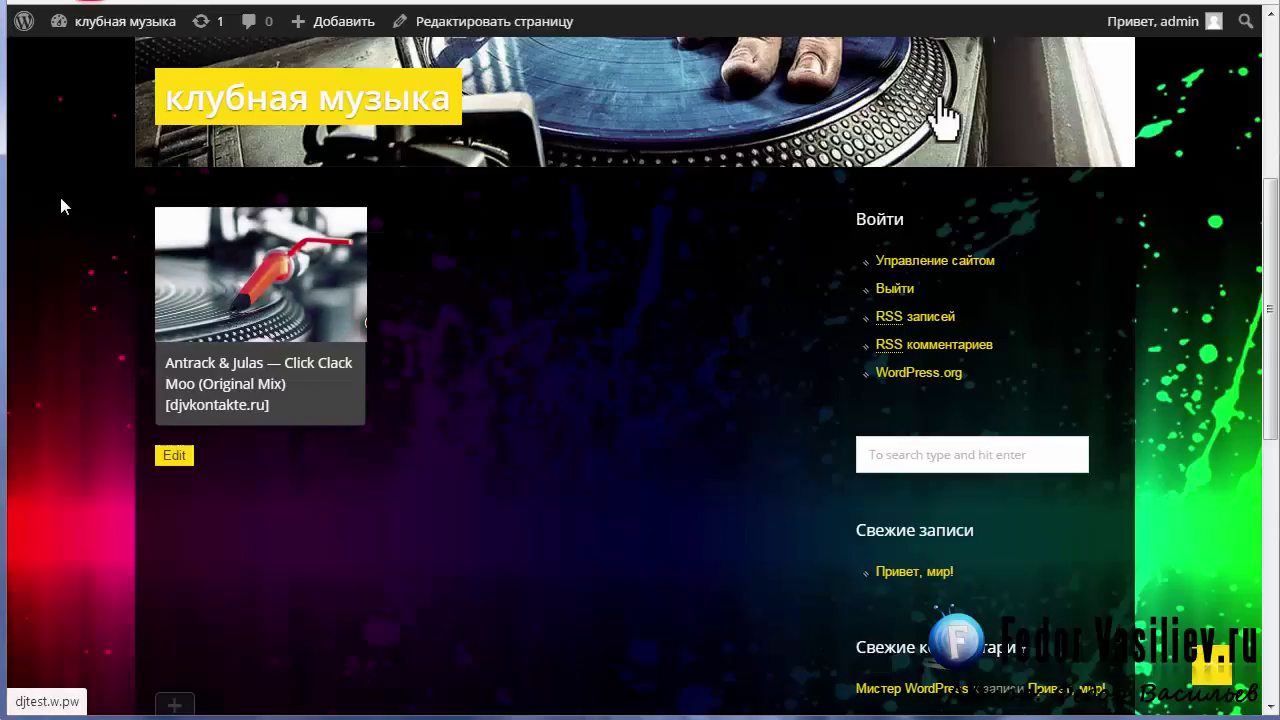
Reload the home page and examine the full-width layout from the slider and album card down to the footer calendar.
scroll(55, 200, "down", 3)
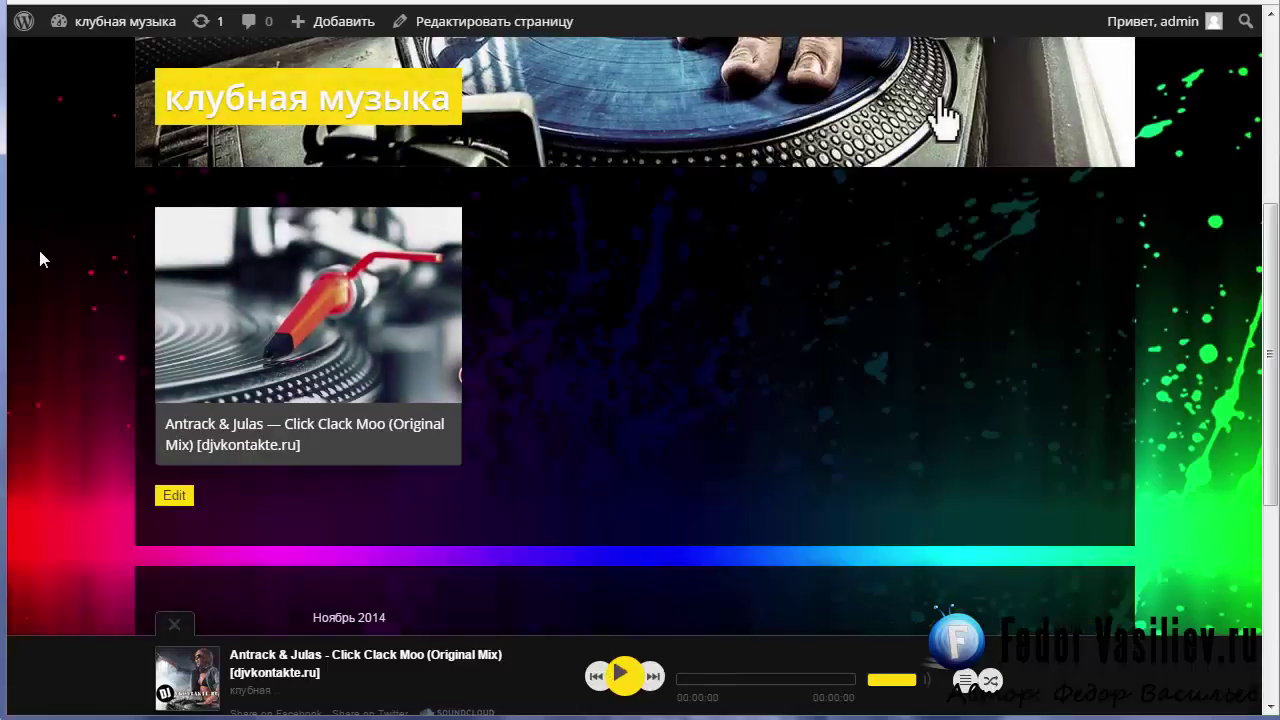
scroll(891, 323, "down", 3)
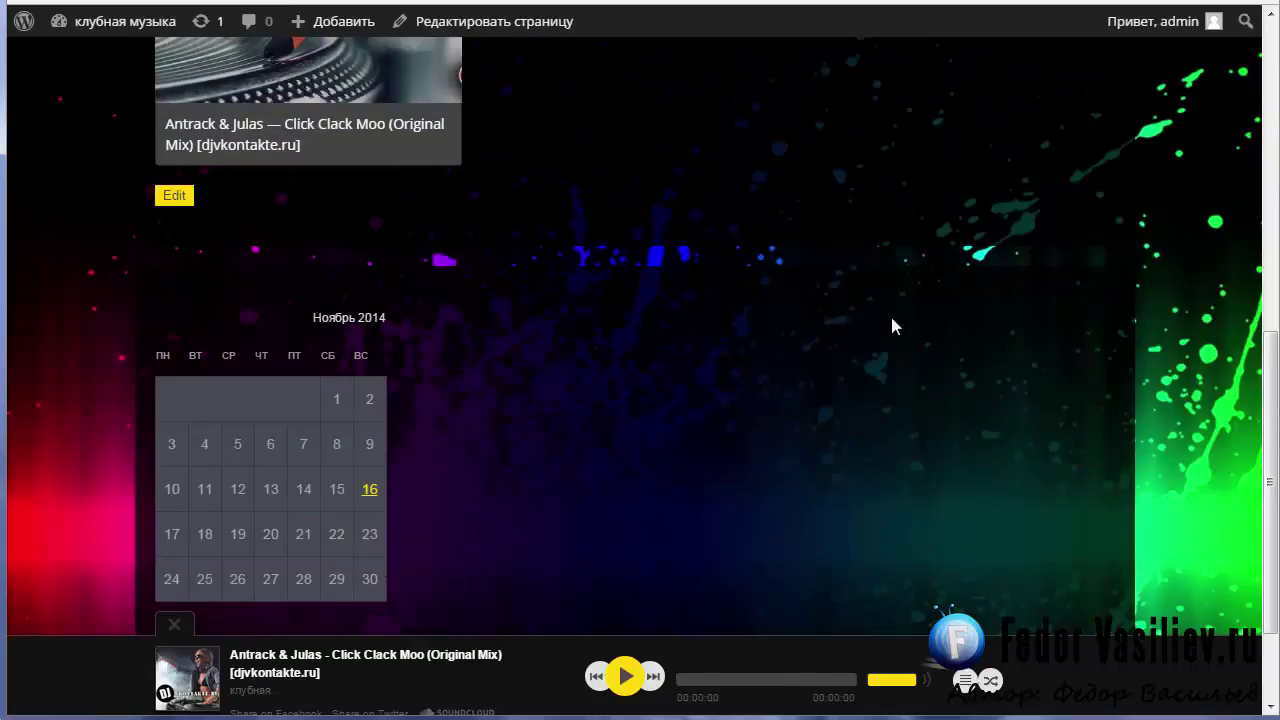
scroll(583, 406, "up", 3)
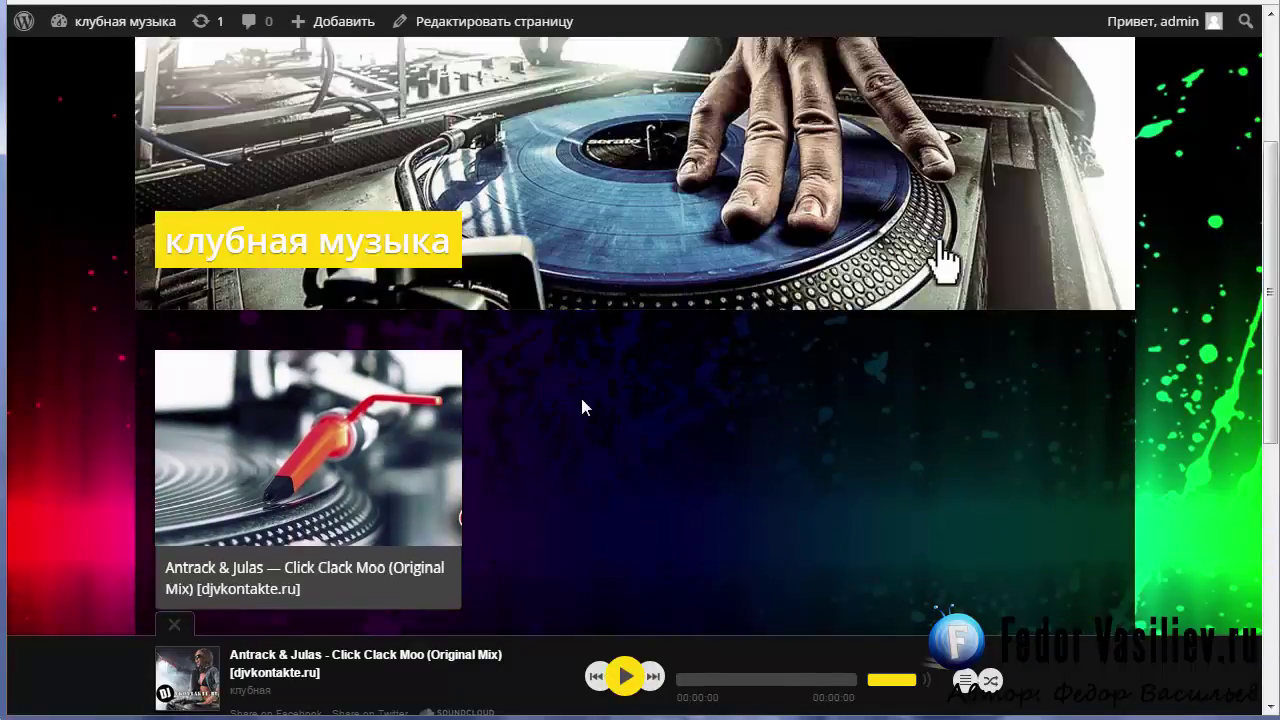